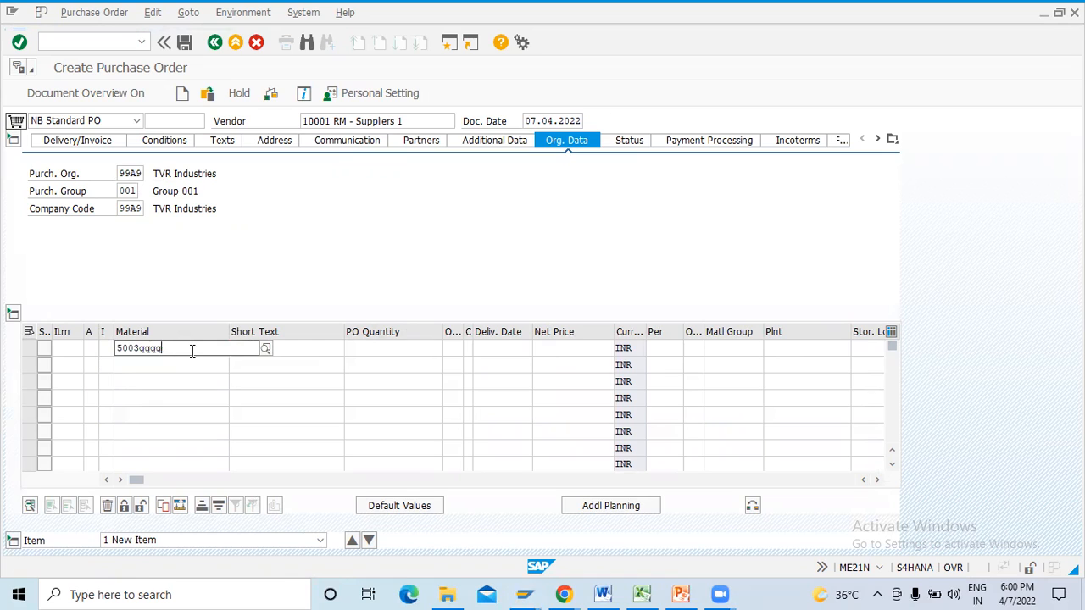
- Enter material 5003 as the first order item with a PO quantity of 100 and a net price of 100
key(Return)
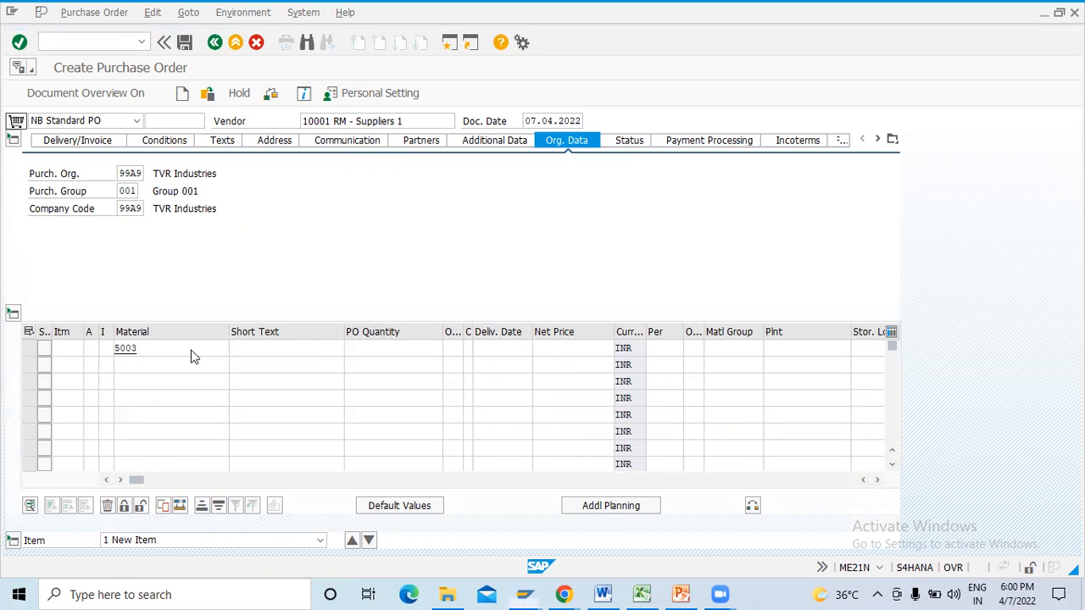
key(shift+Tab)
text(100)
key(Tab)
key(Tab)
key(Tab)
text(100)
- Assign plant 99A9 and storage location 99A9 to the item and confirm the line
key(Tab)
key(Tab)
key(Tab)
key(Tab)
key(Down)
key(Down)
key(Return)
key(Tab)
key(Down)
key(Down)
key(Return)
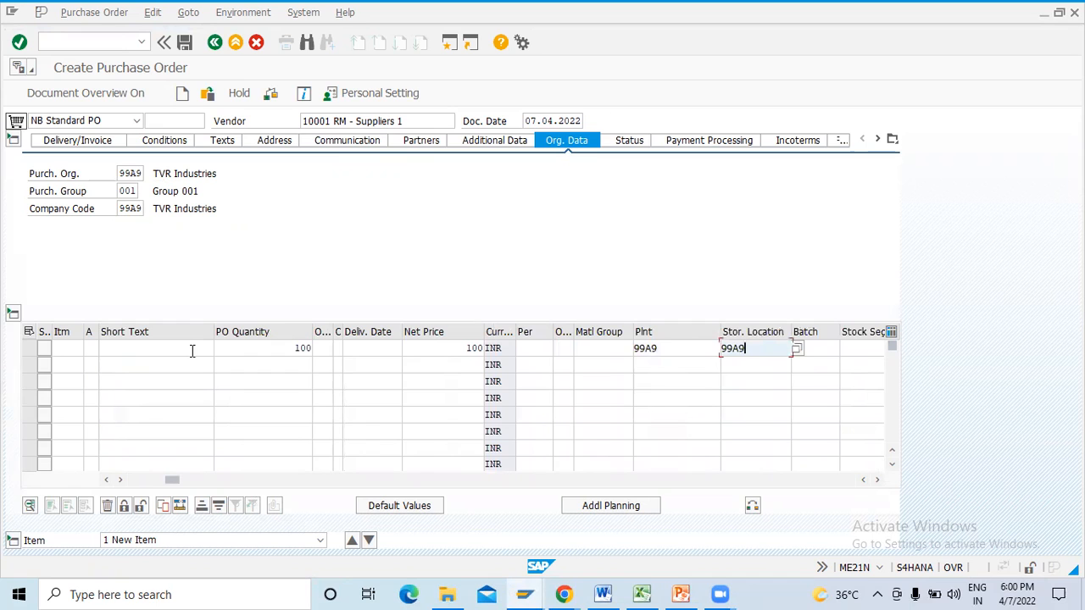
key(Return)
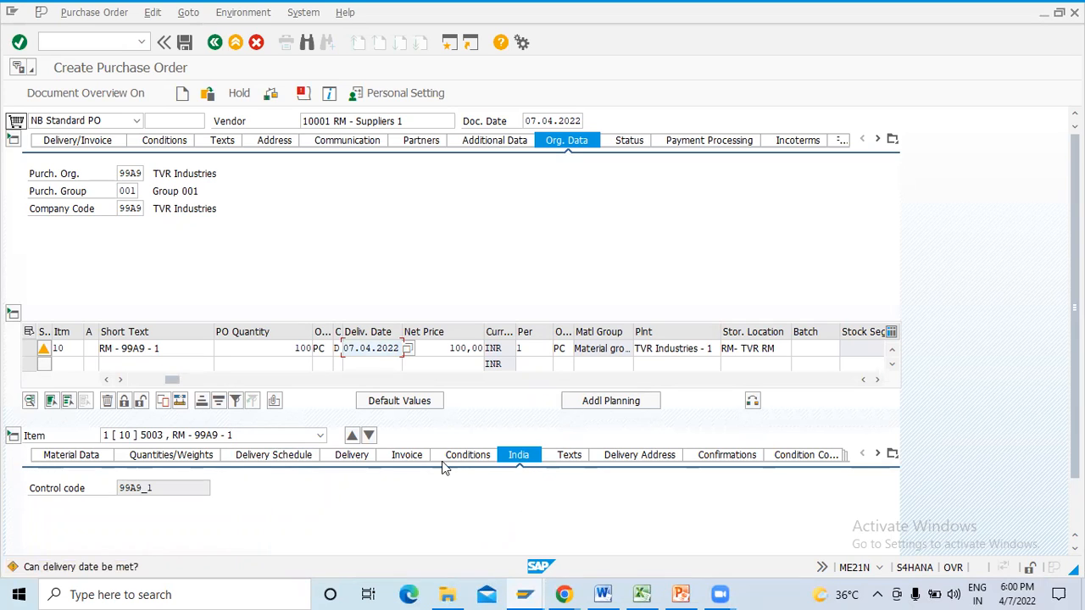
- Open the tax breakdown from the item's invoice data and examine the Central GST and State GST rates
click(420, 459)
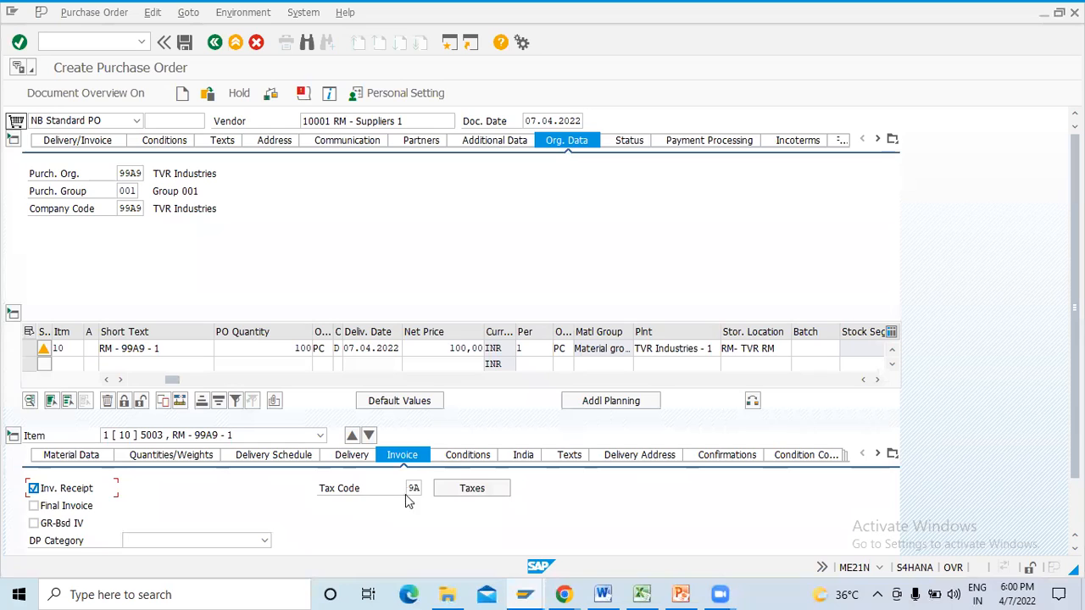
click(408, 491)
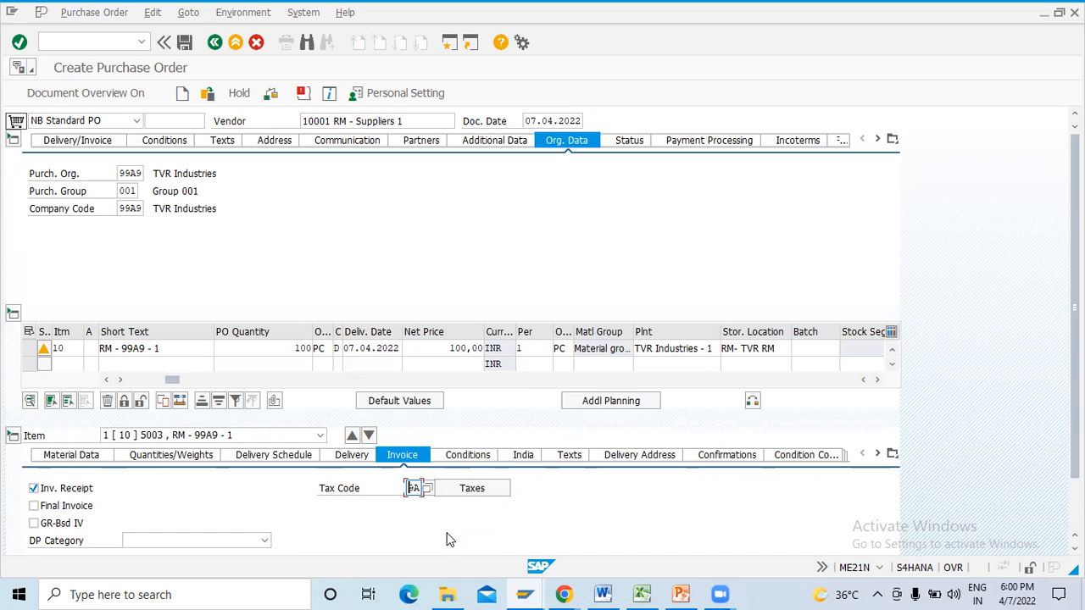
click(469, 490)
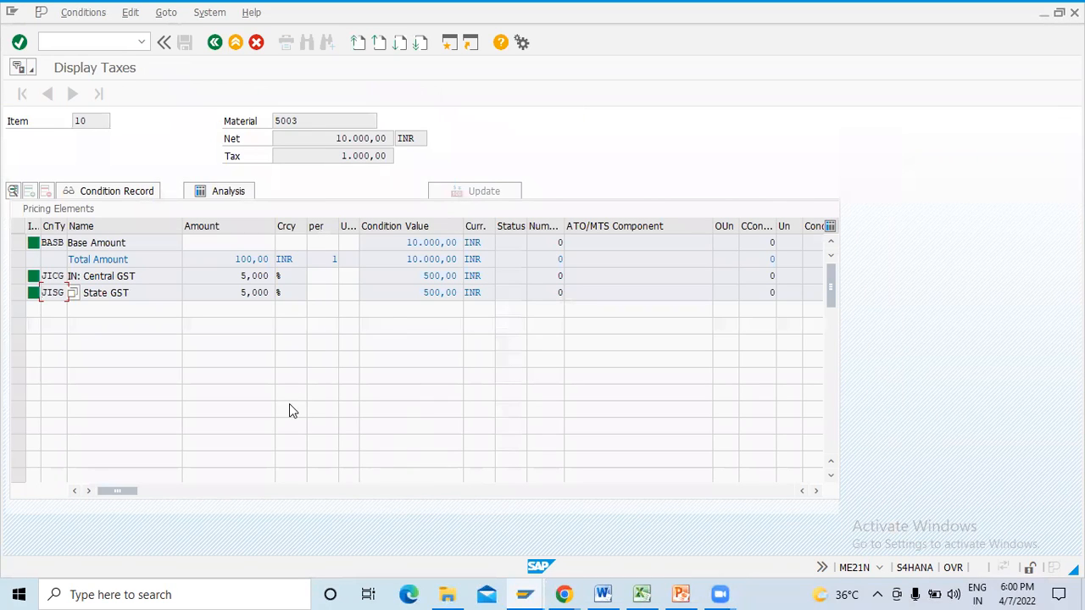
drag(238, 276, 277, 297)
click(233, 292)
click(244, 277)
- Display the condition record for Central GST (JICG) and check its destination country, region and plant region
click(17, 276)
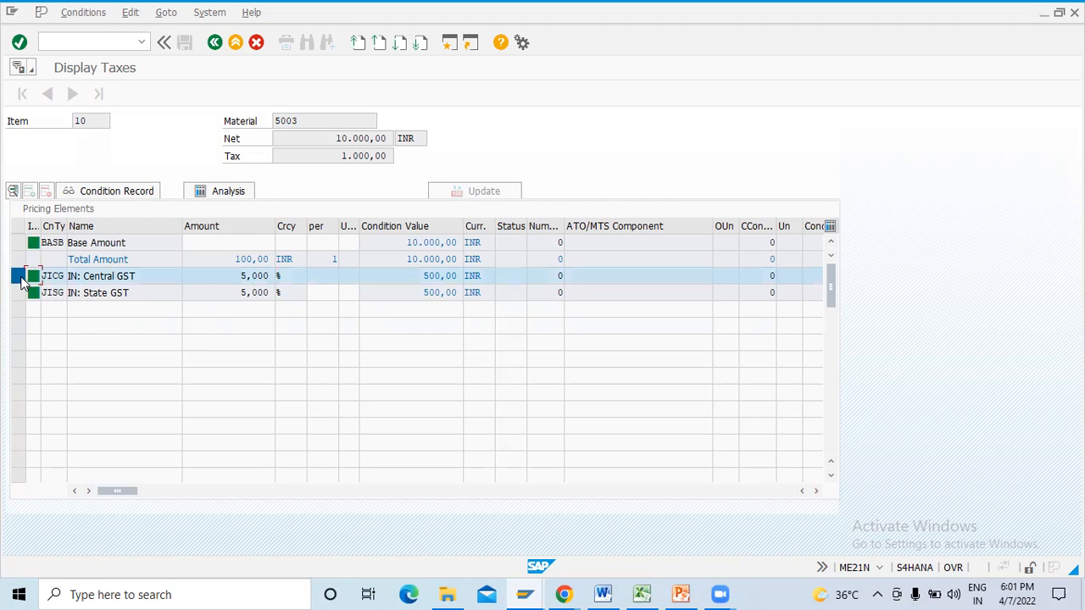
click(148, 193)
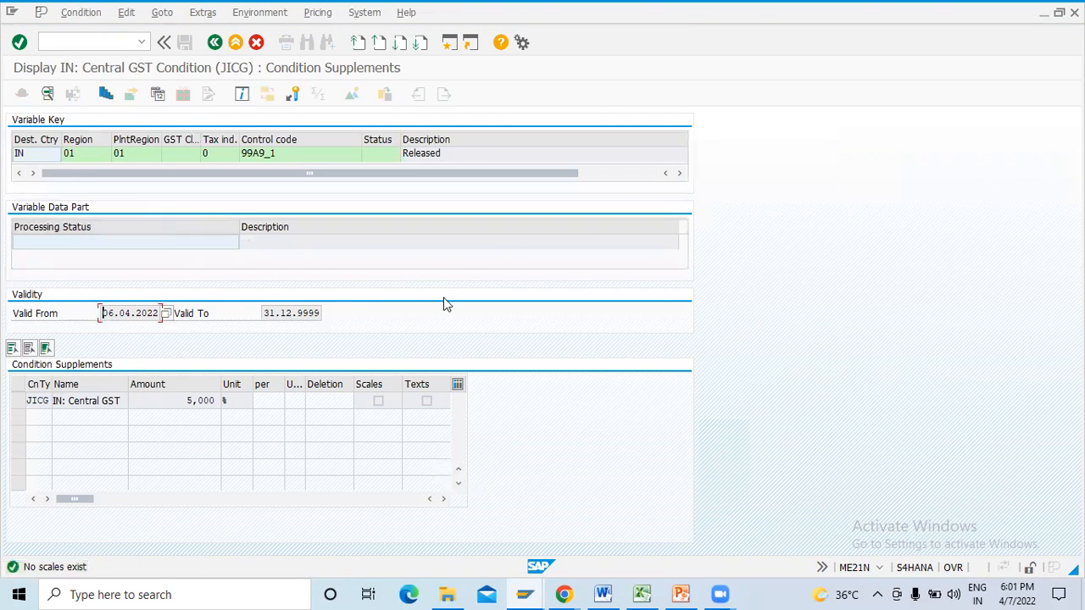
click(32, 157)
click(80, 160)
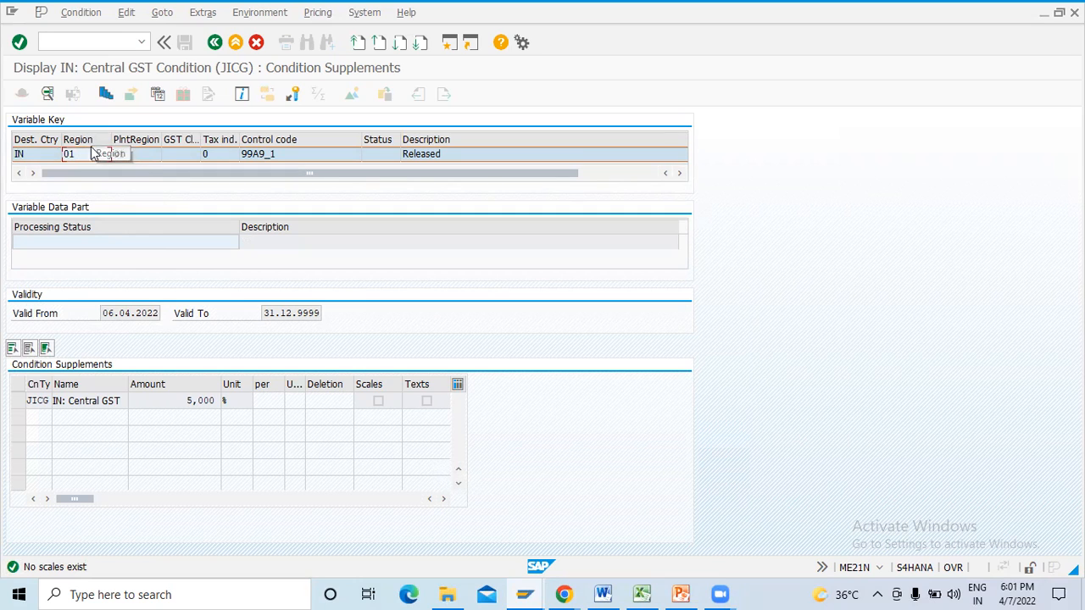
click(133, 155)
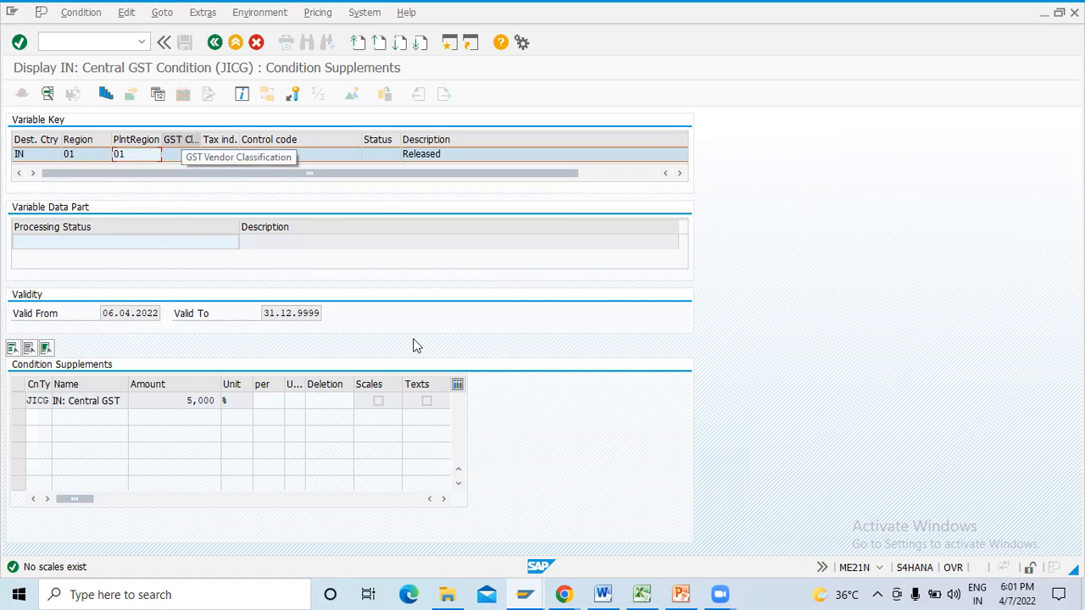
- Consult the India GST slide in PowerPoint for the material tax indicator and vendor GST classification, returning to the SAP condition record
click(681, 594)
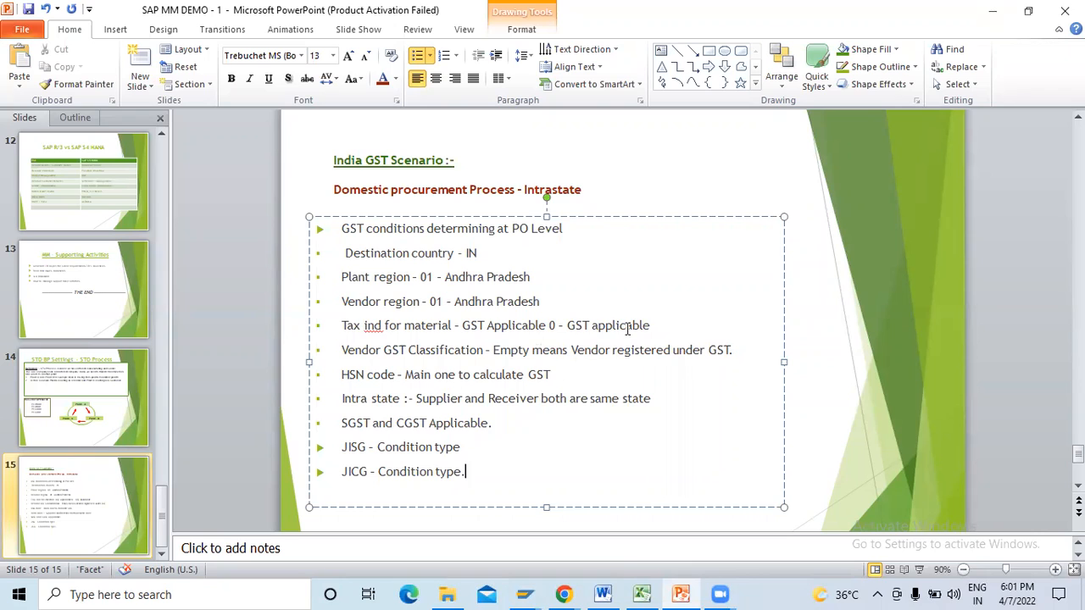
drag(693, 323, 489, 320)
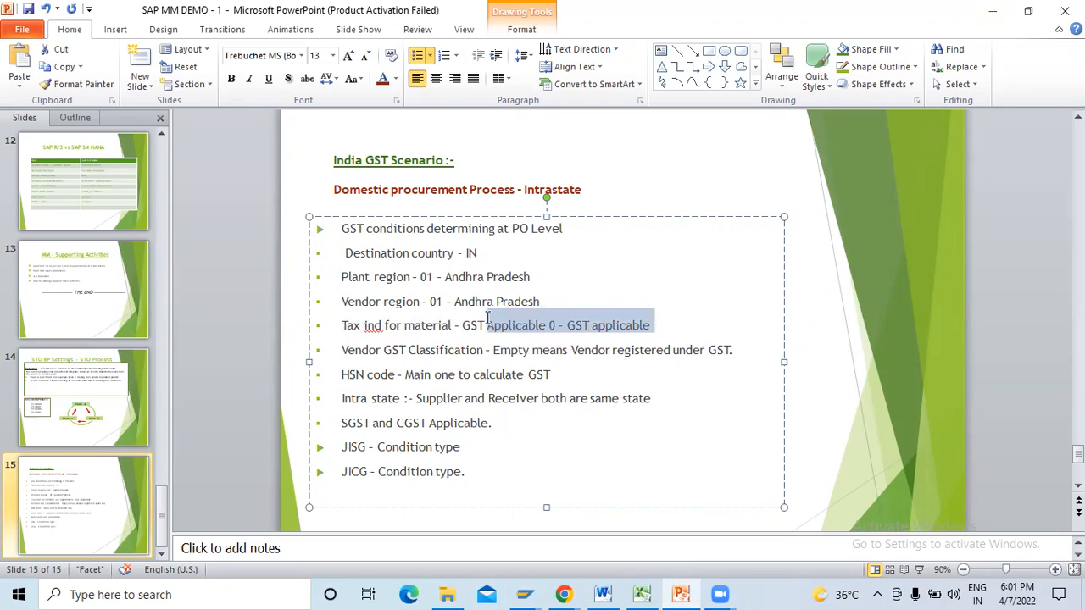
click(585, 421)
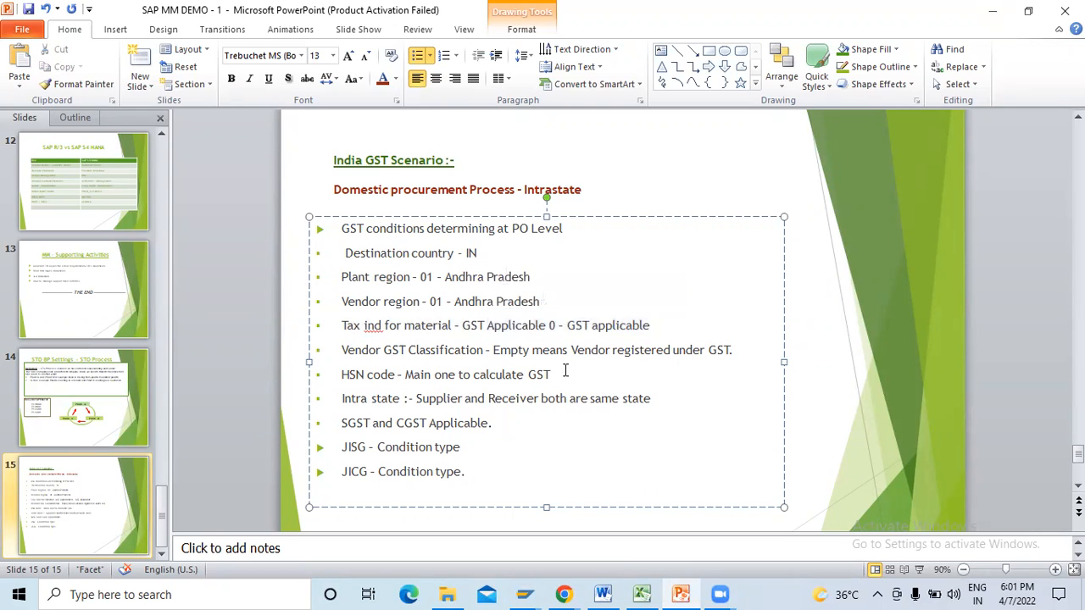
drag(760, 353, 508, 361)
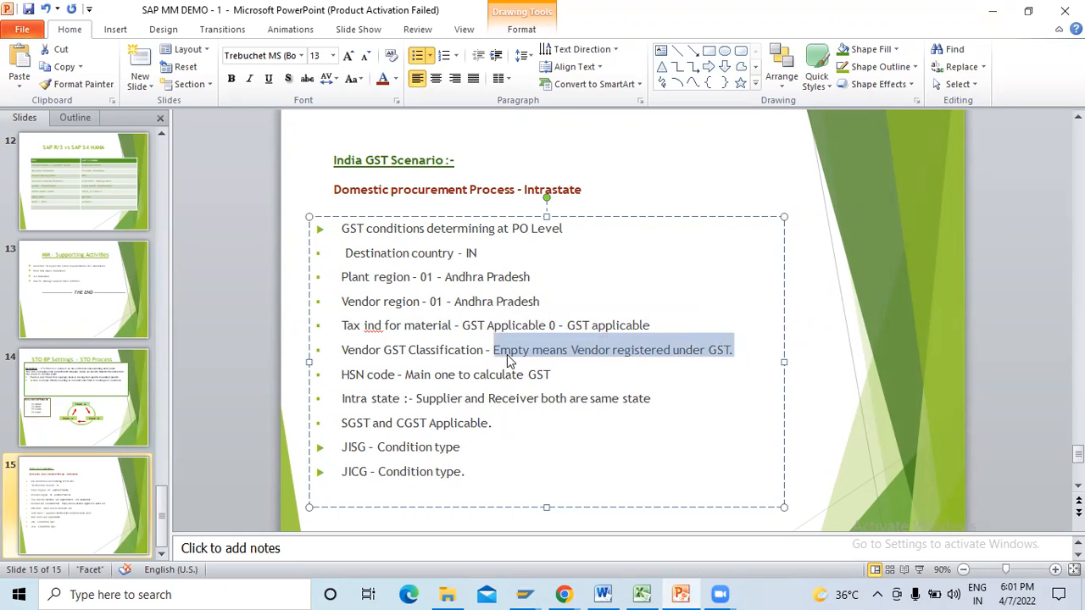
key(alt+Tab)
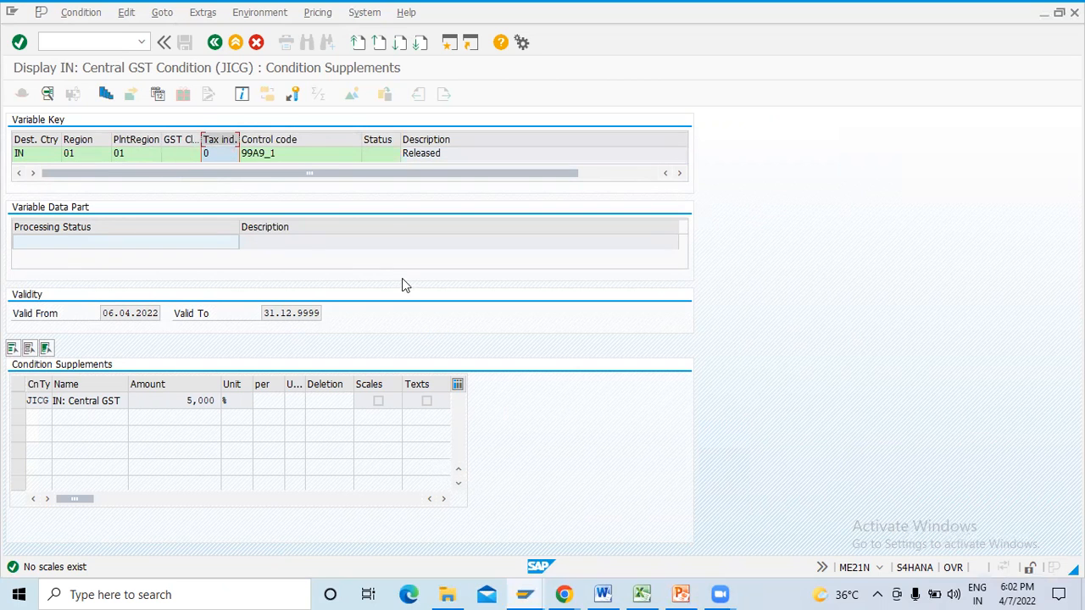
click(680, 594)
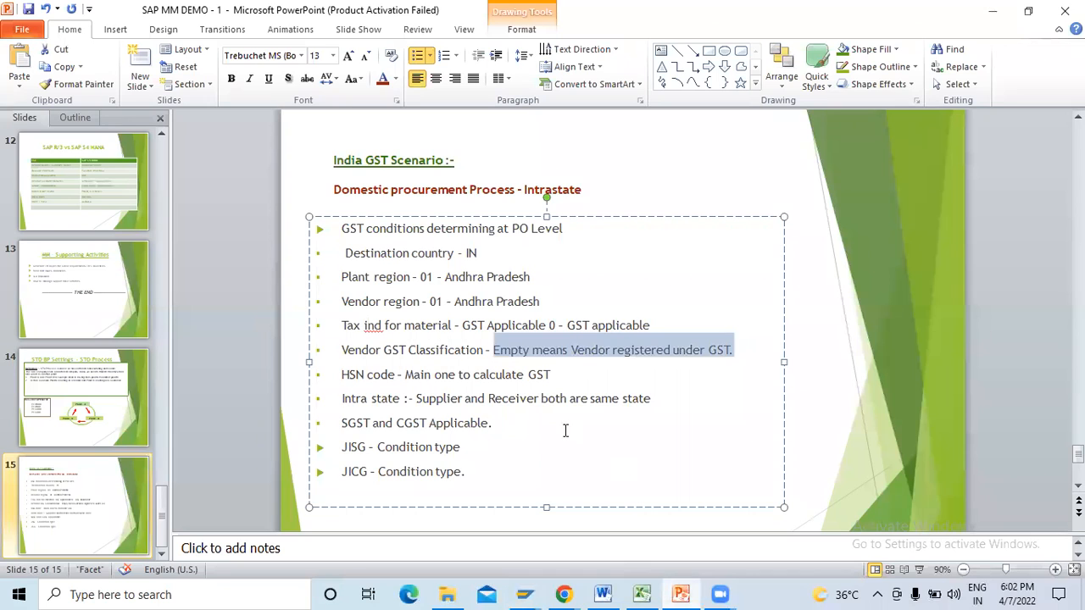
drag(658, 326, 462, 326)
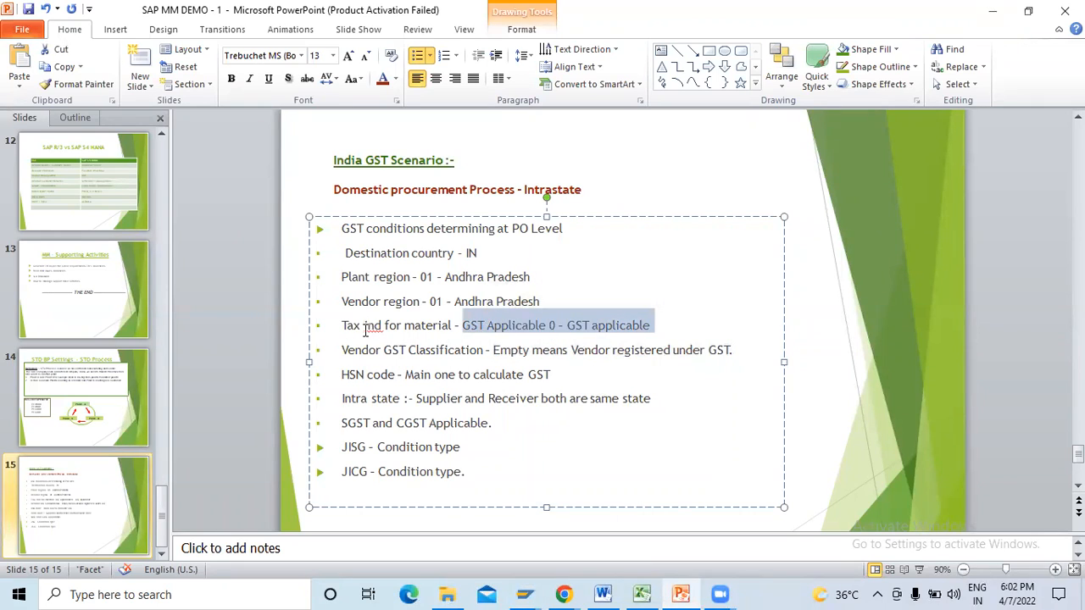
key(alt+Tab)
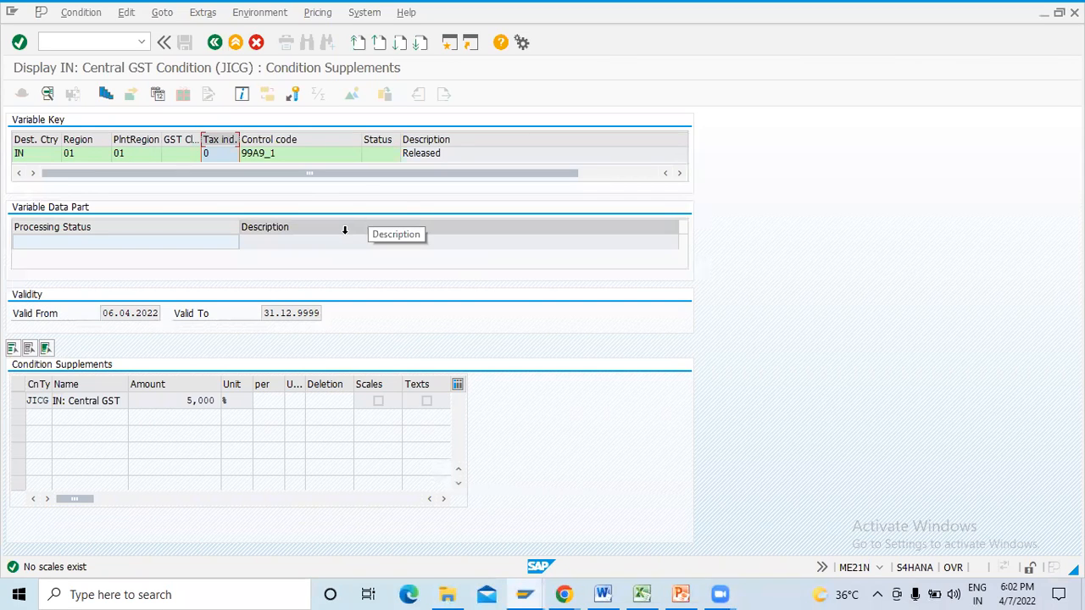
- Check the control code and rate in the Central GST record and return to the tax display
click(293, 154)
click(286, 141)
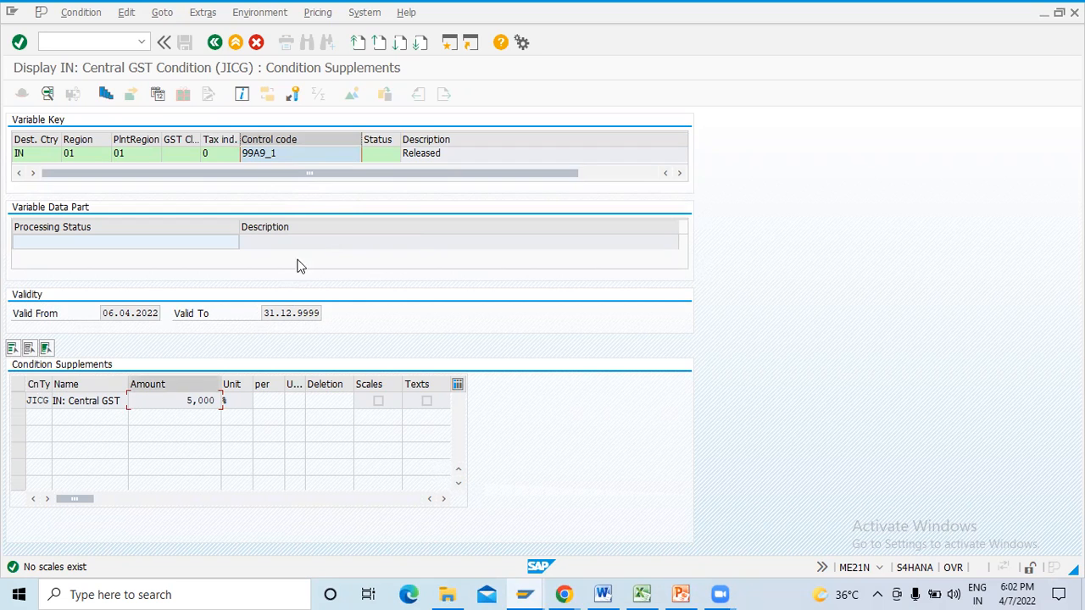
click(213, 44)
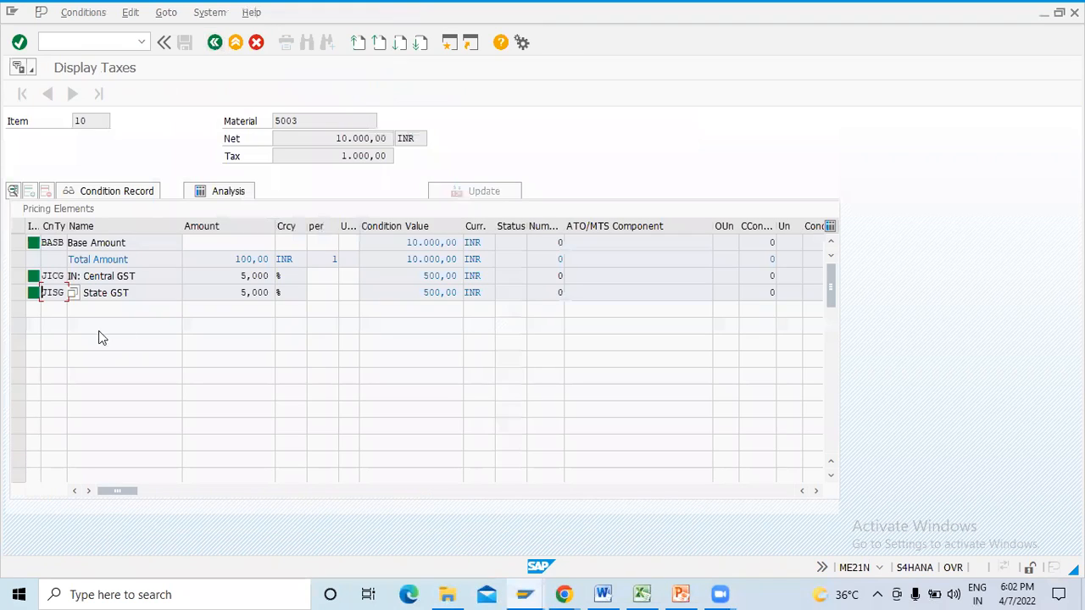
- Display the condition record for State GST (JISG) and check its regions, vendor GST classification, tax indicator and control code
click(20, 293)
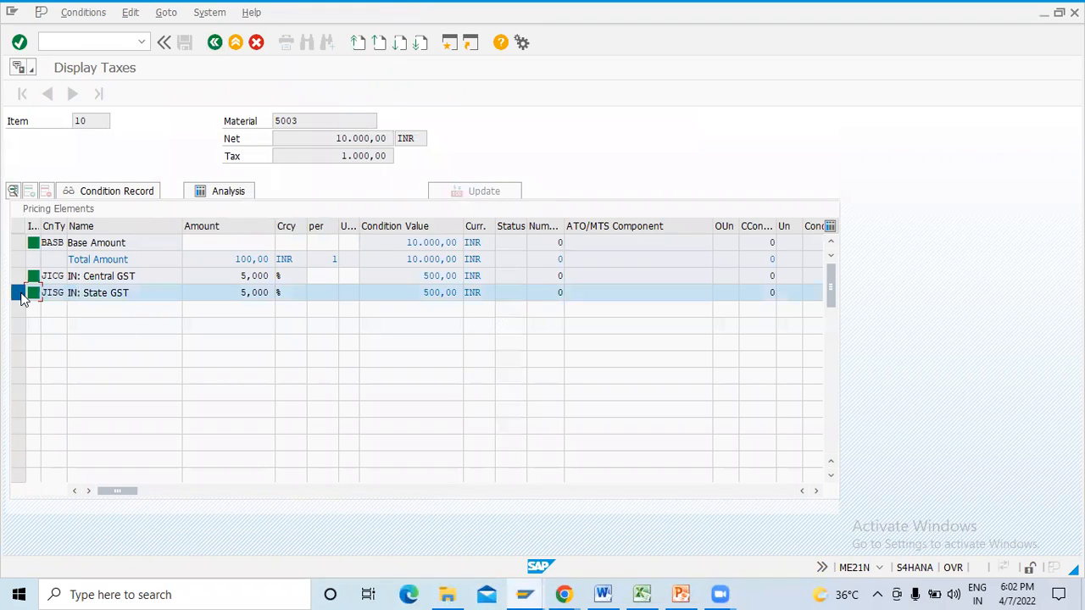
click(146, 192)
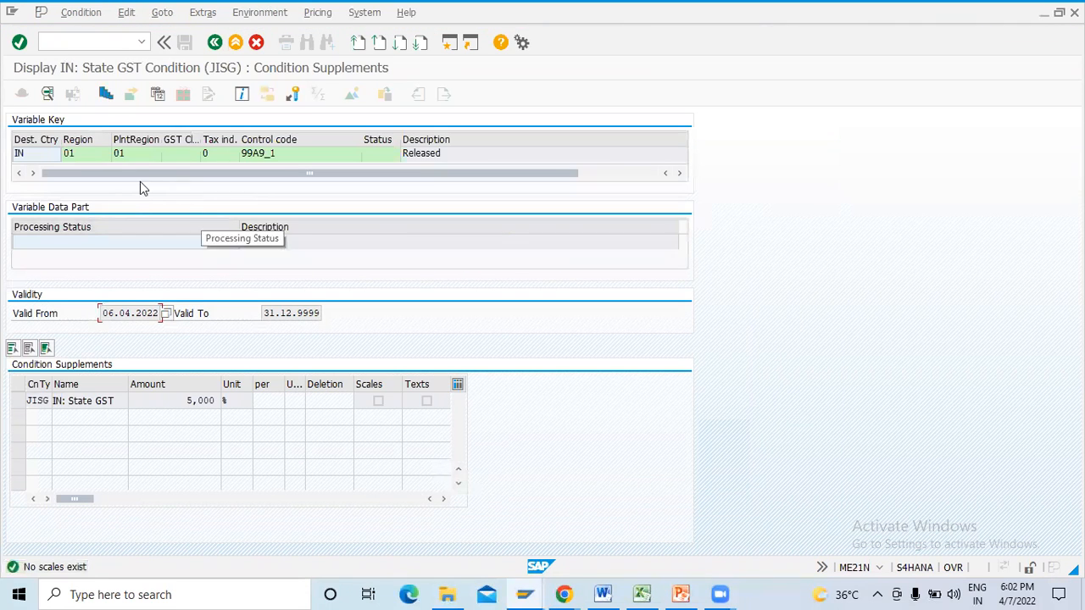
click(38, 139)
click(78, 140)
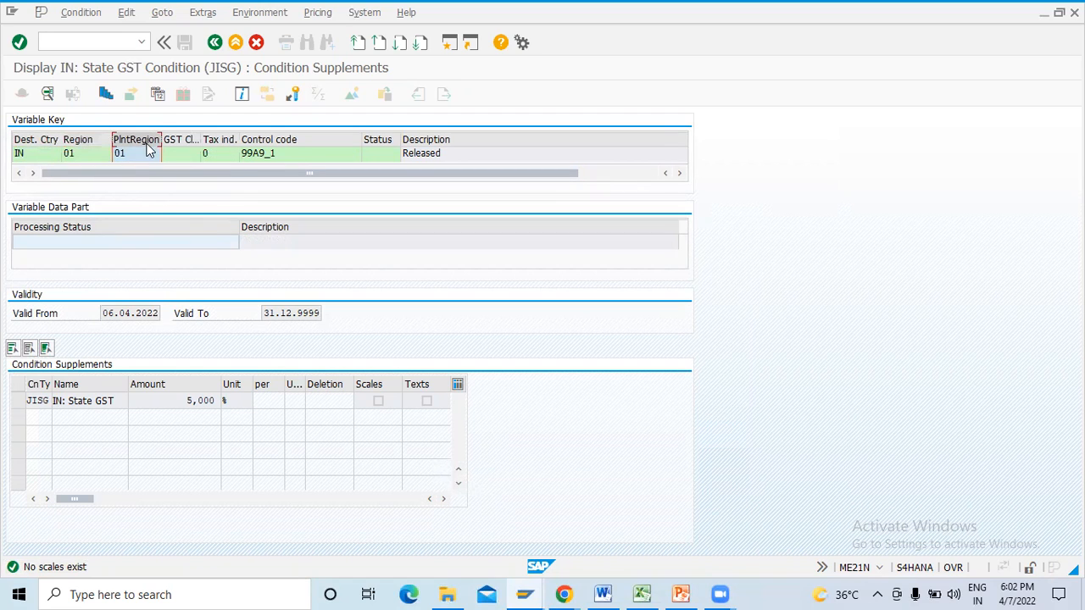
click(89, 153)
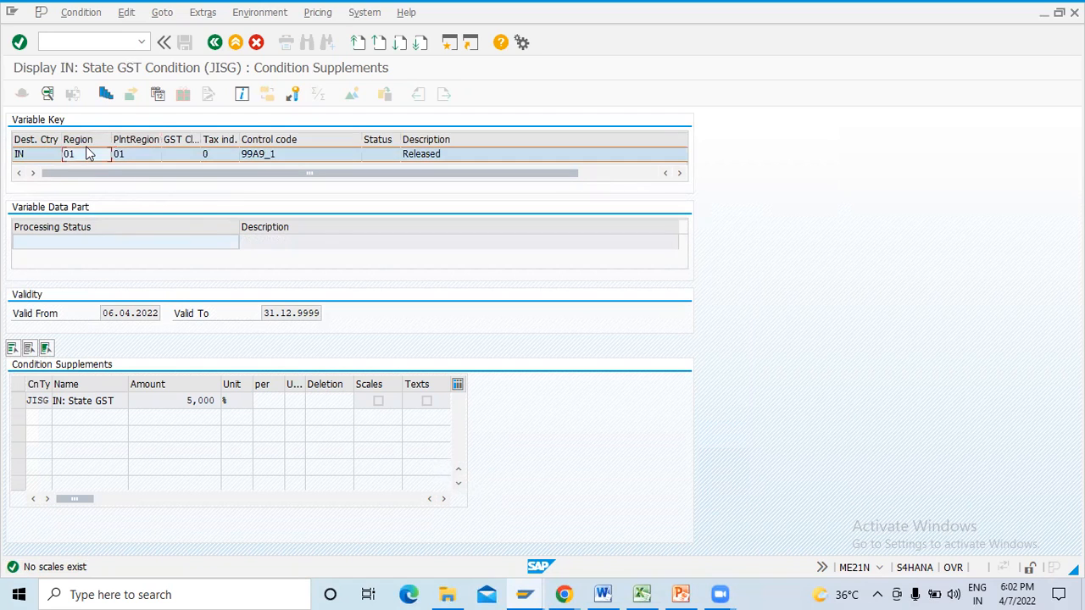
click(146, 143)
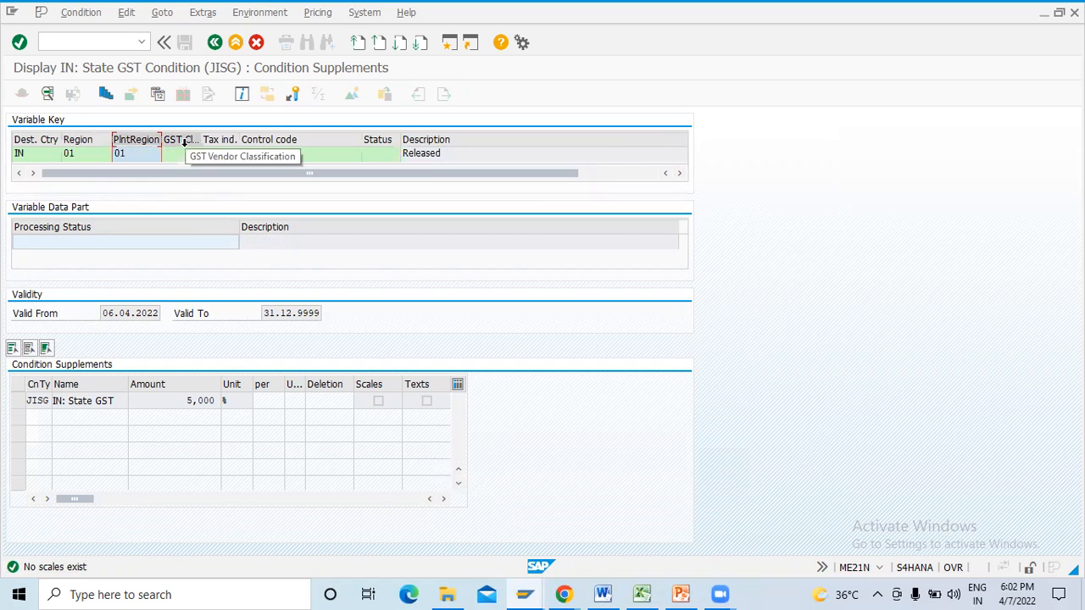
click(187, 145)
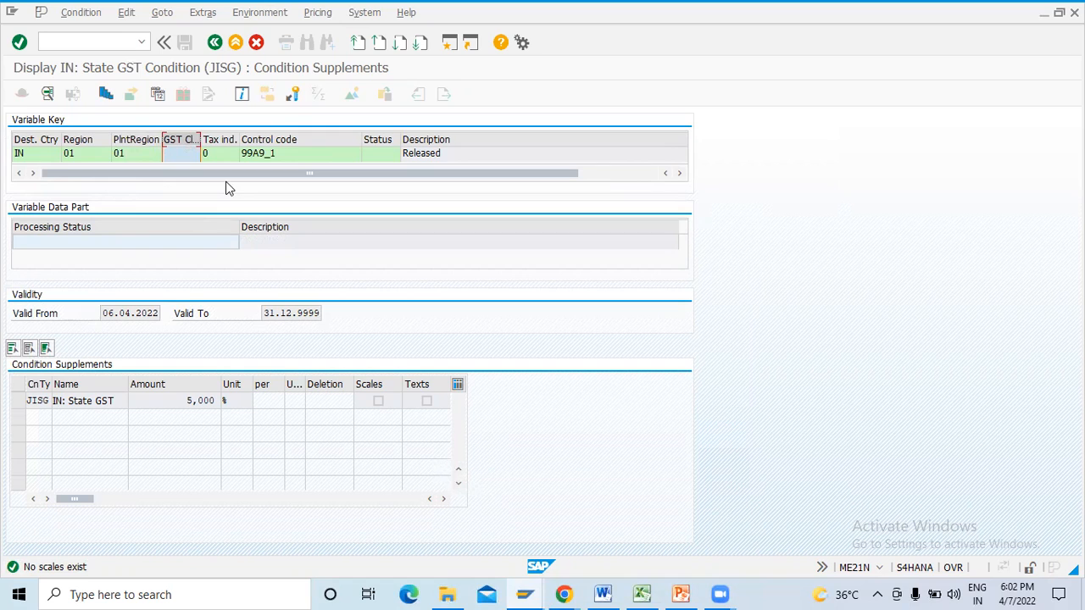
click(225, 149)
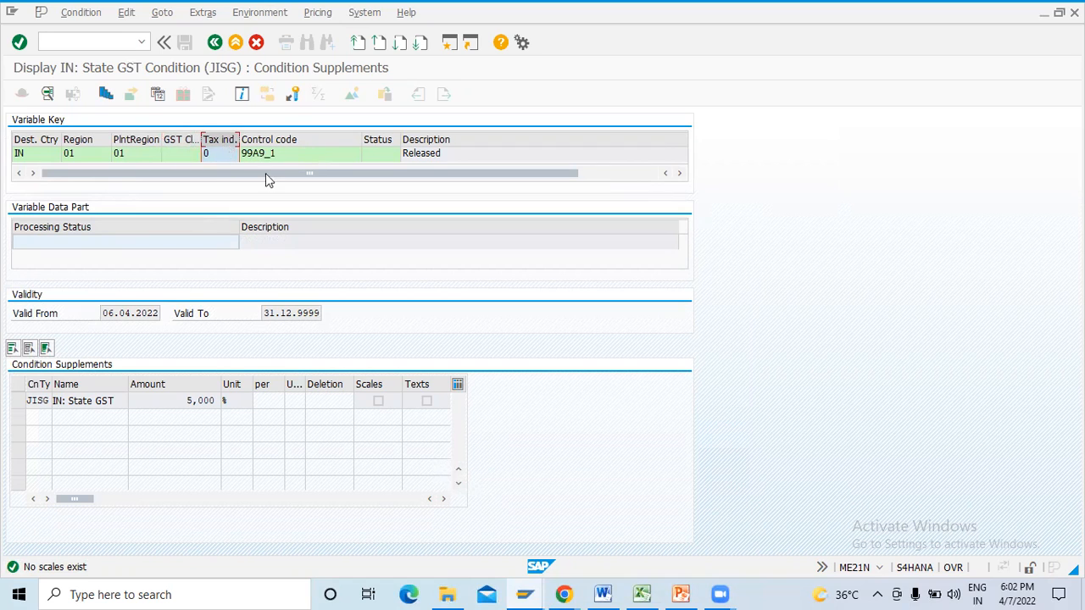
click(280, 150)
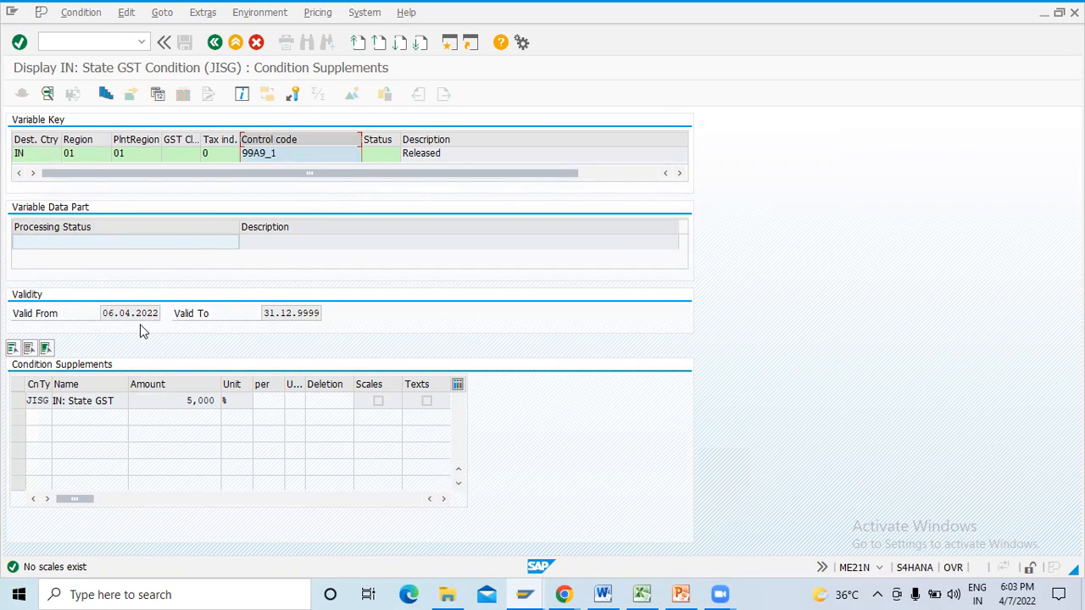
- Check the State GST rate in the condition supplements and return to the purchase order
drag(185, 401, 227, 400)
click(187, 400)
click(216, 49)
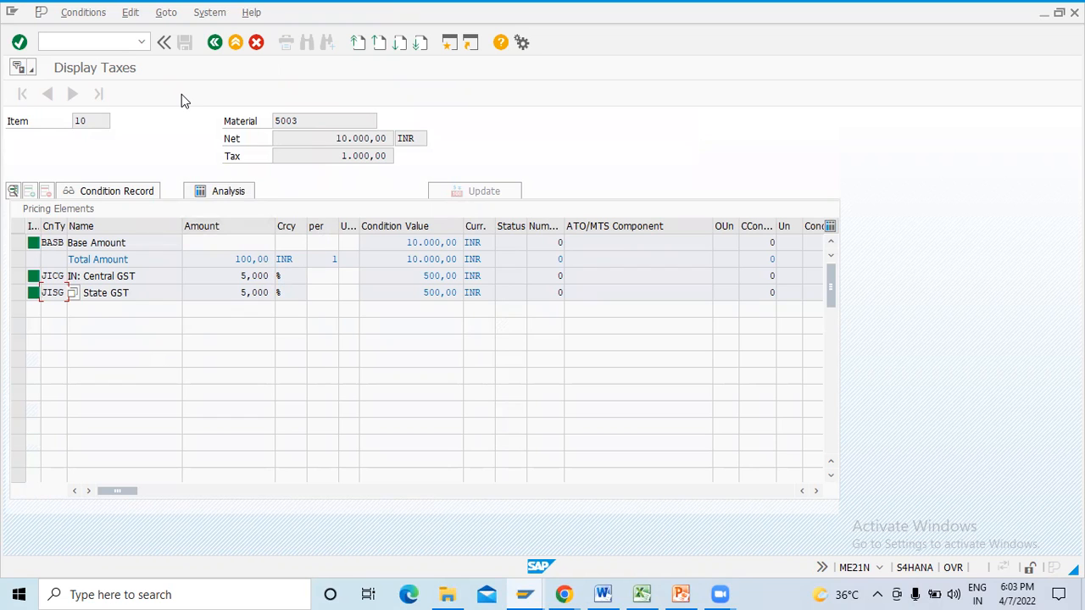
click(216, 48)
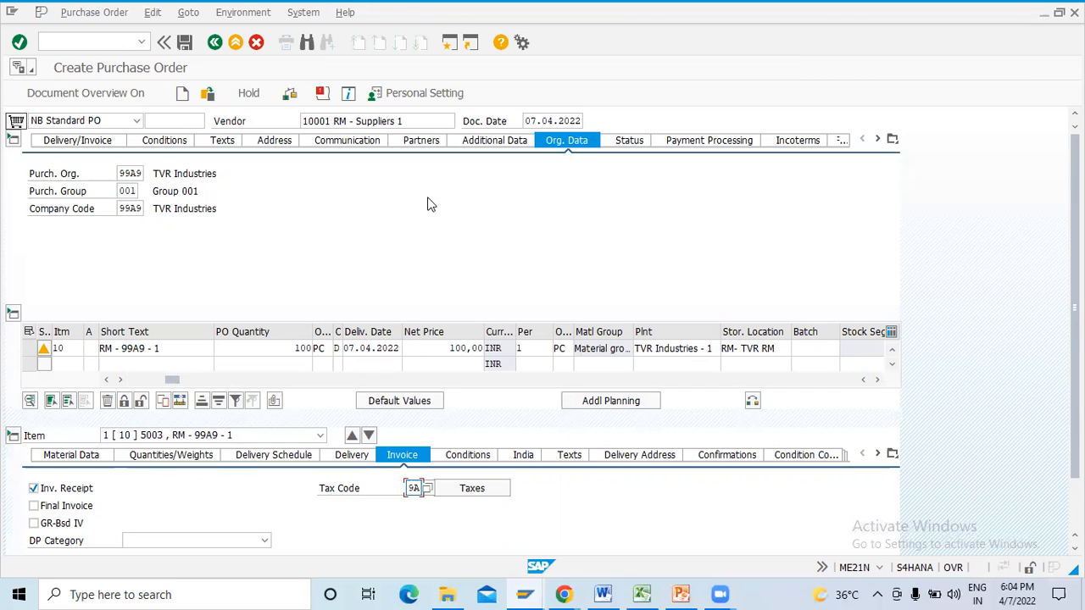
- Open the supplier's full address details from the order header and check the region
click(333, 120)
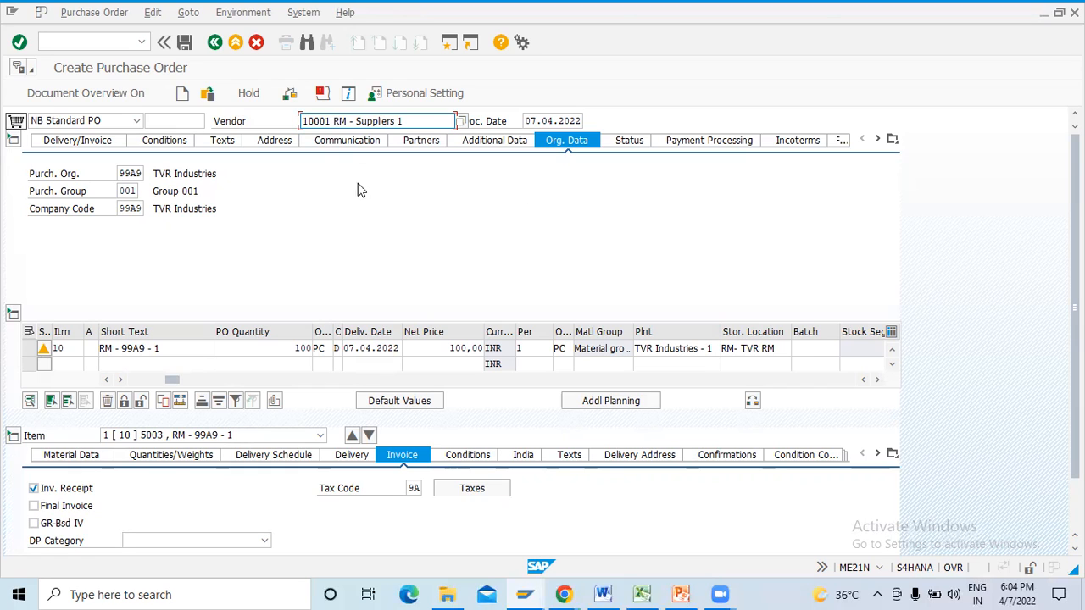
click(273, 141)
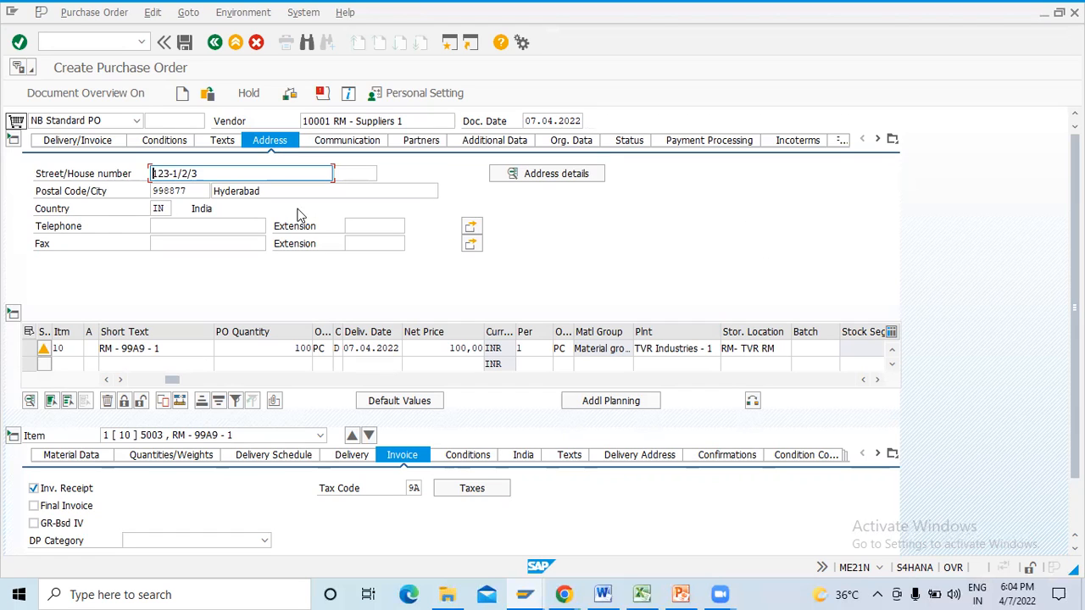
click(556, 173)
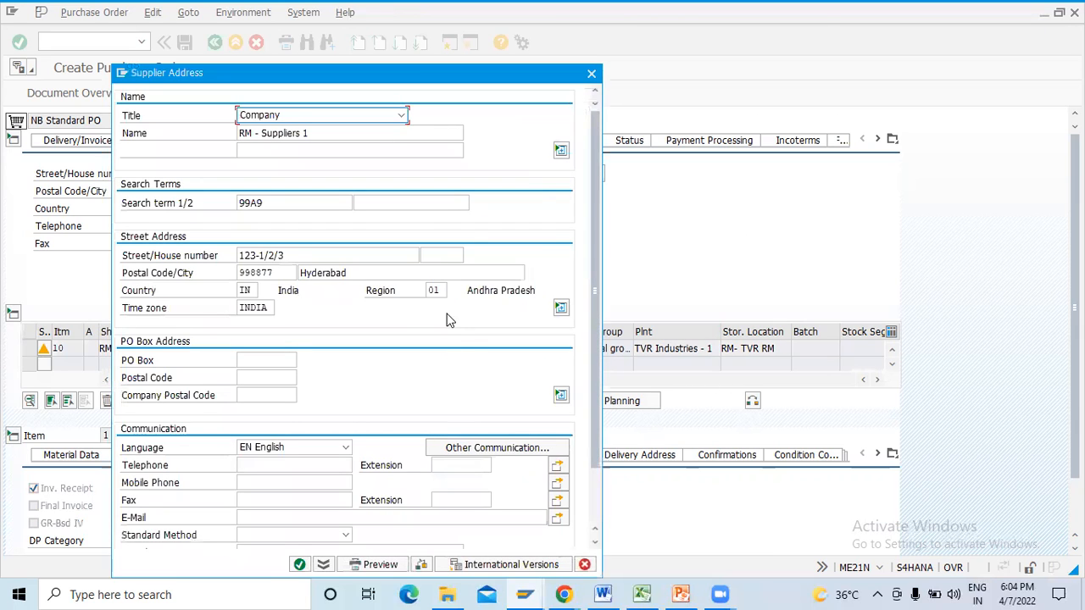
click(444, 290)
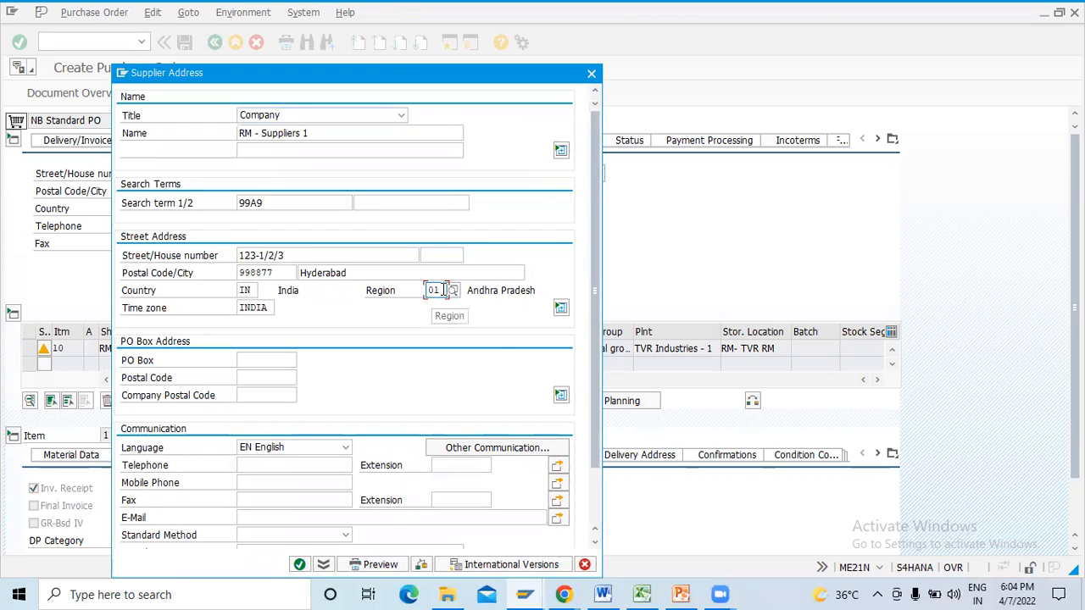
- Switch to PowerPoint, highlight the plant region line on the India GST slide, and return to SAP to close the supplier address
click(480, 291)
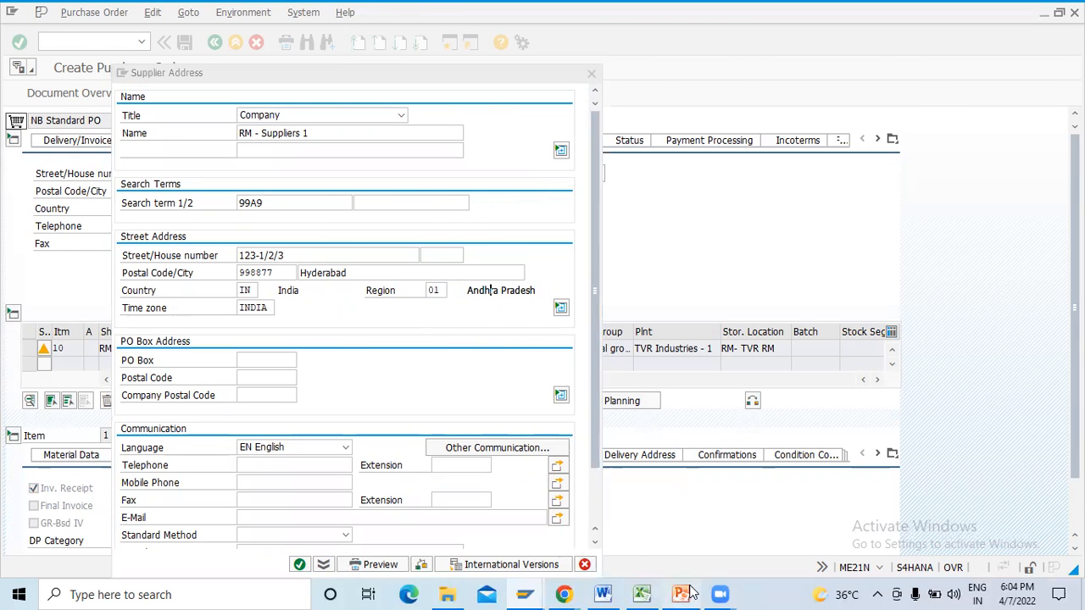
click(680, 594)
click(686, 297)
drag(533, 273, 343, 279)
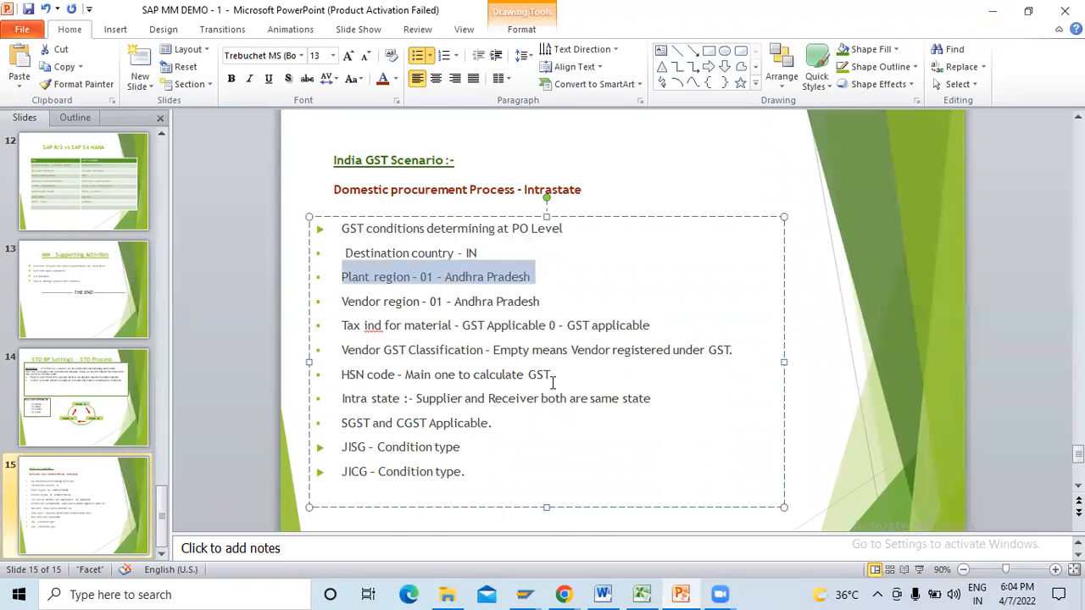
key(alt+Tab)
click(592, 74)
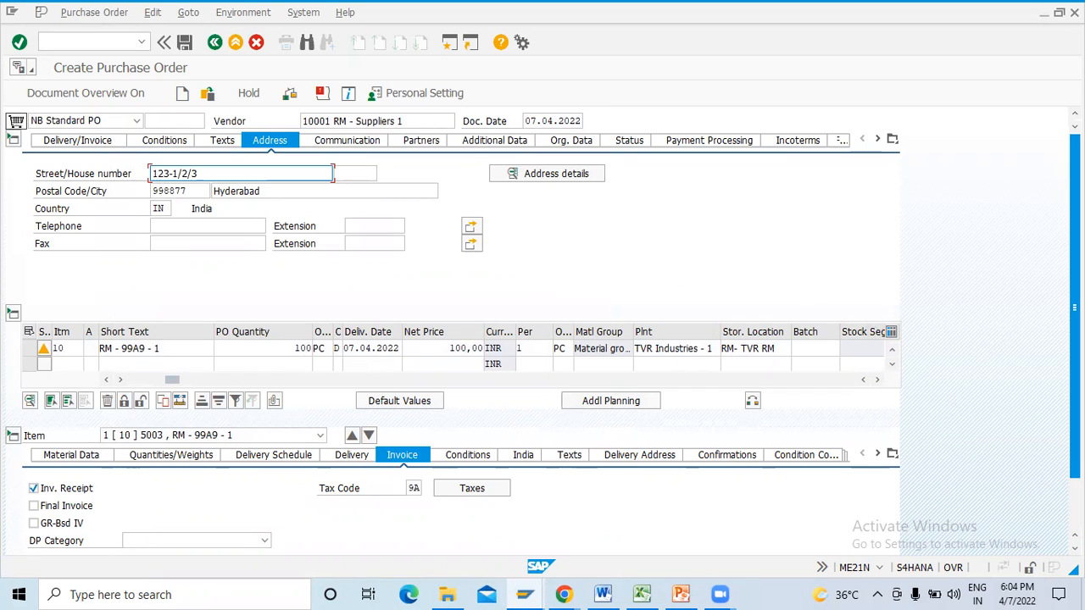
- Display the delivery address of item 10 and check the plant's region
scroll(1075, 340, down, 2)
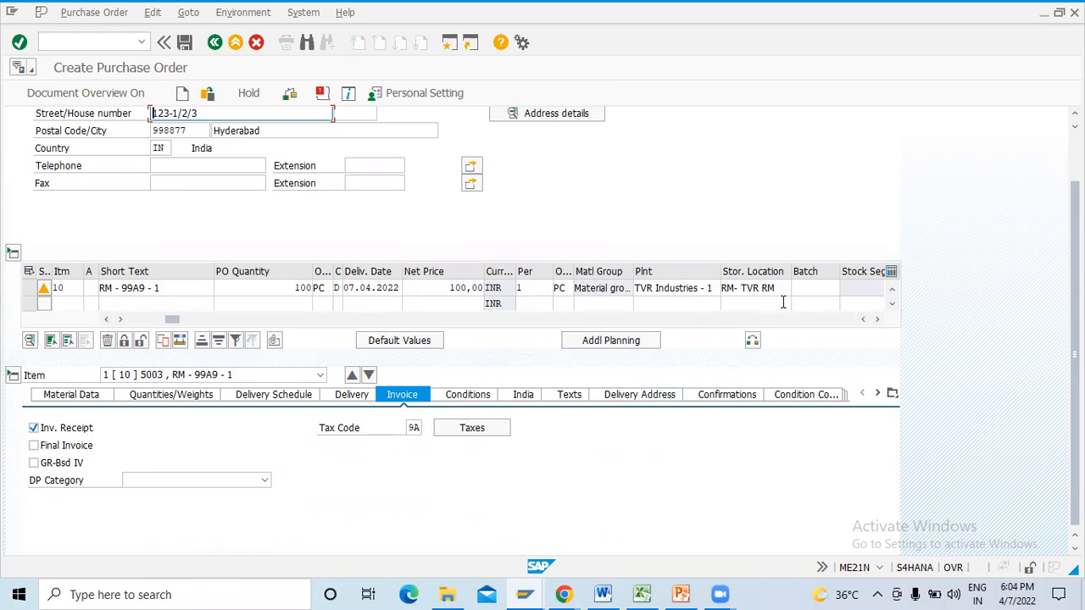
click(694, 289)
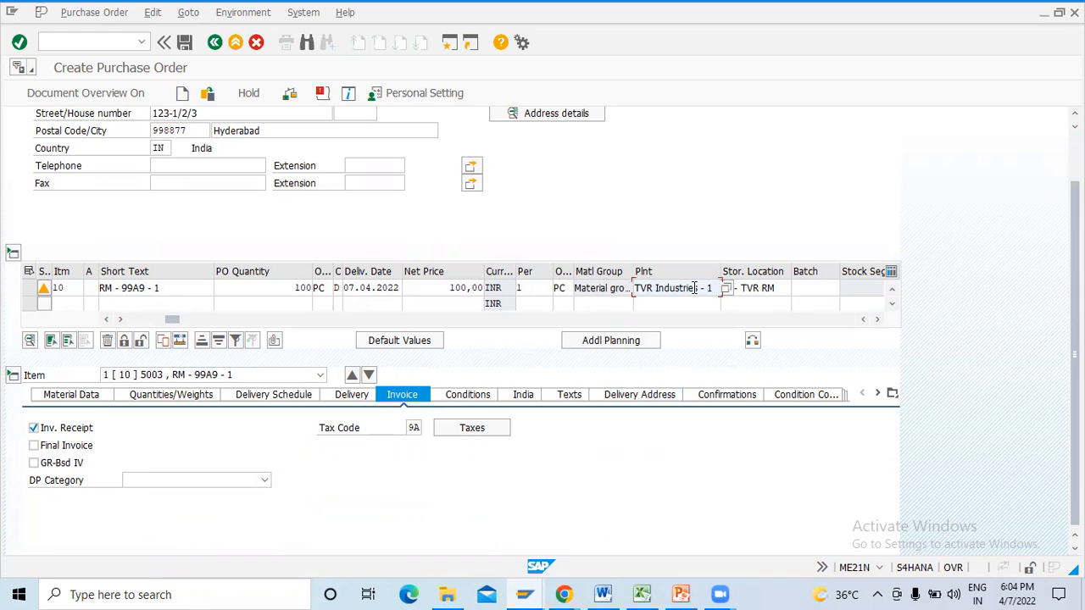
click(643, 394)
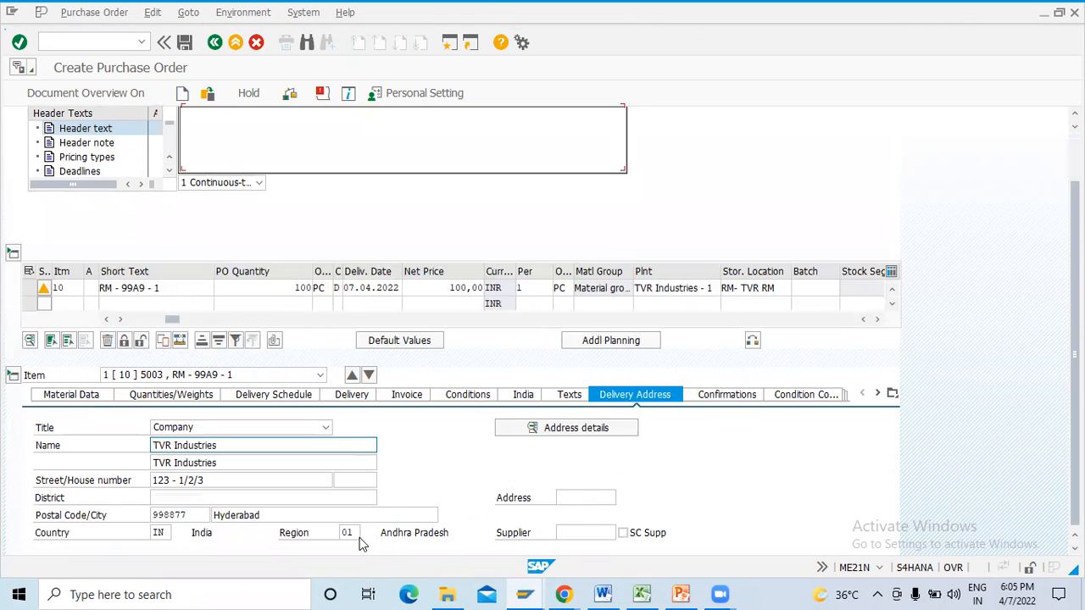
double_click(349, 533)
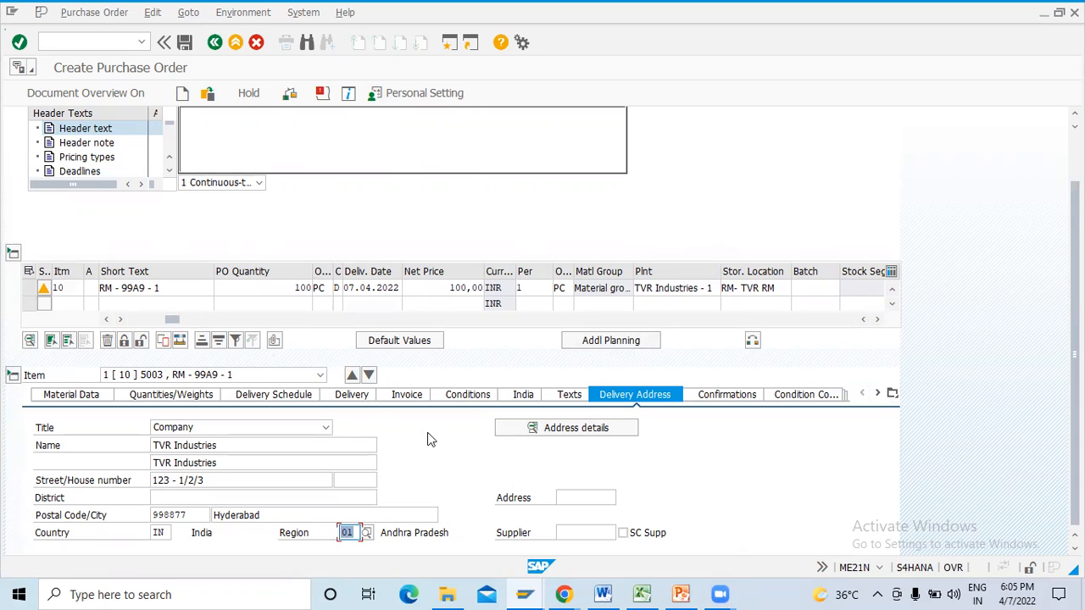
- Display the India-specific data of item 10 and check its control code
click(406, 396)
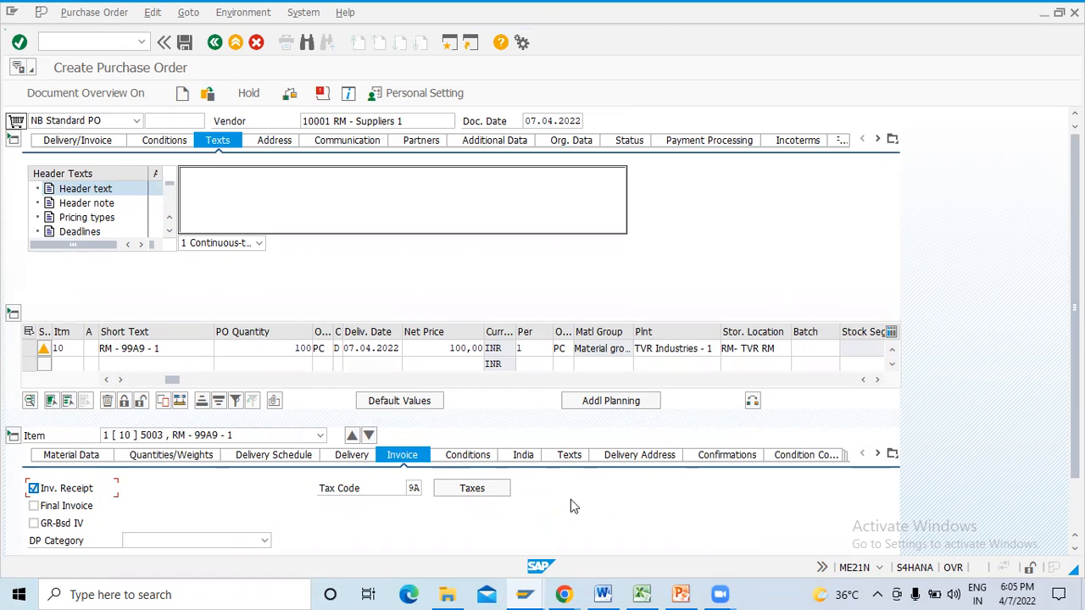
click(529, 459)
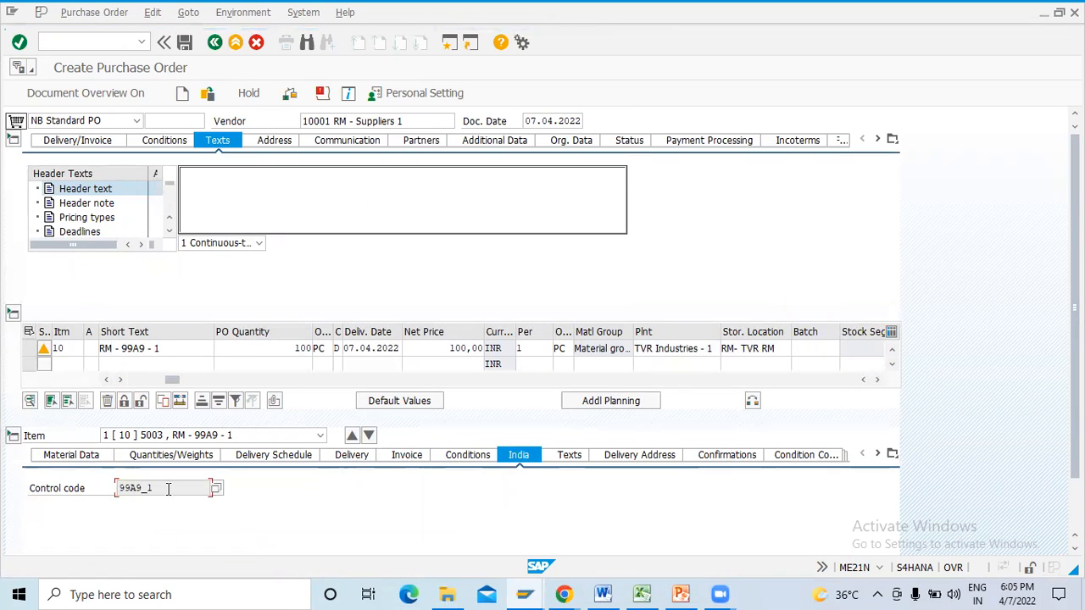
drag(151, 488, 71, 499)
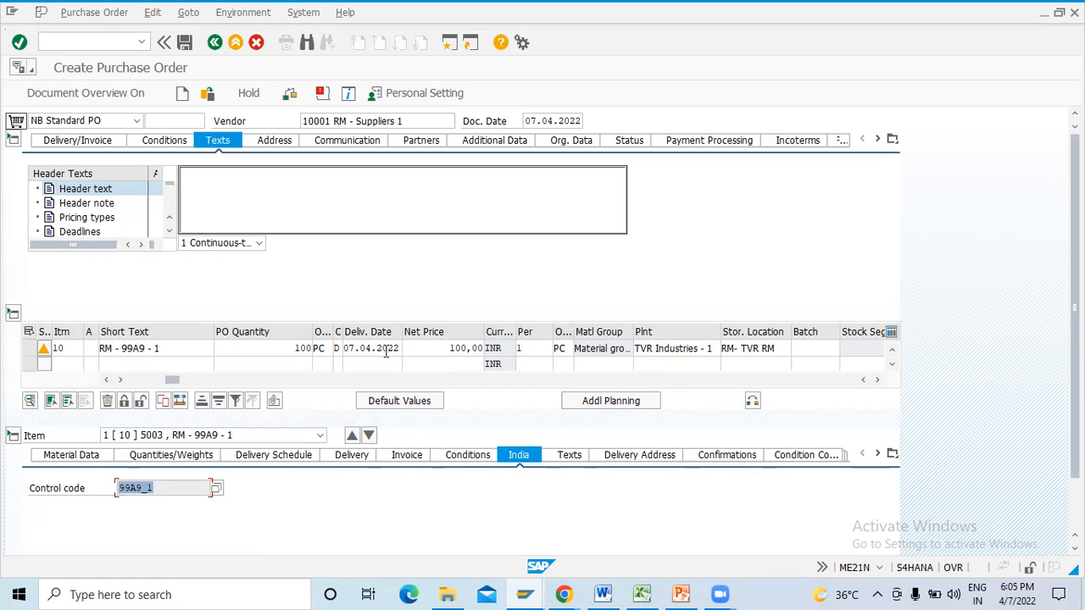
- Open the master record of material 5003 from the item, check the possible tax indicator values, and return to the purchase order
click(149, 350)
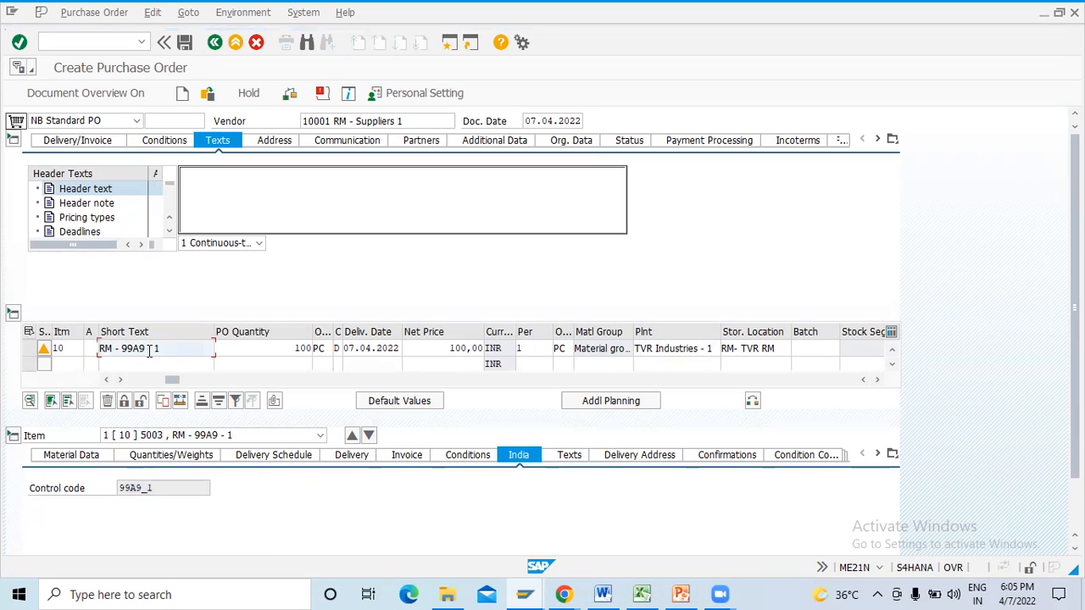
drag(172, 379, 137, 379)
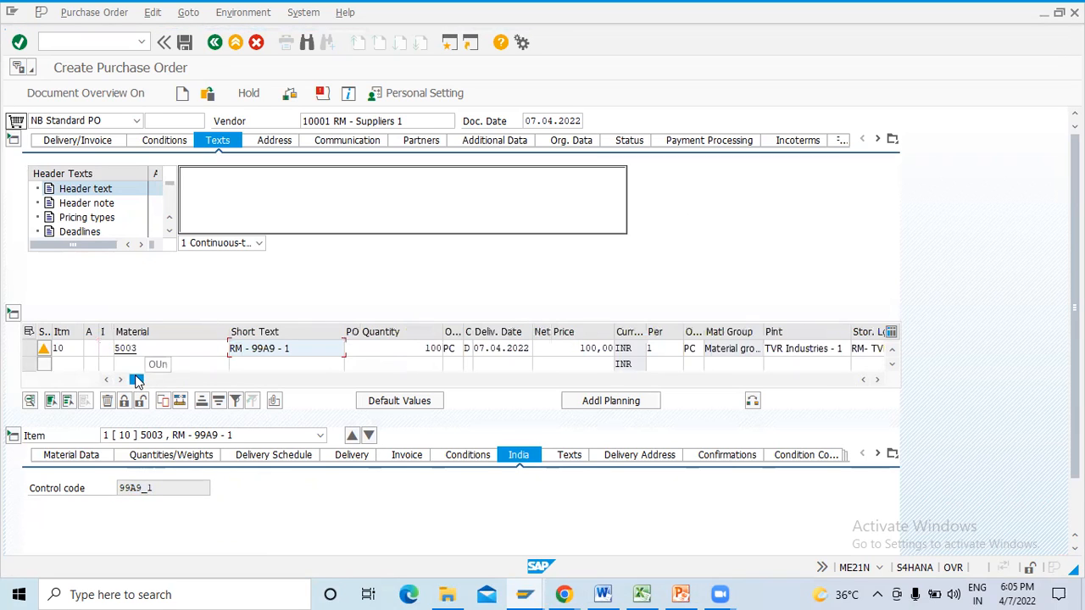
double_click(125, 348)
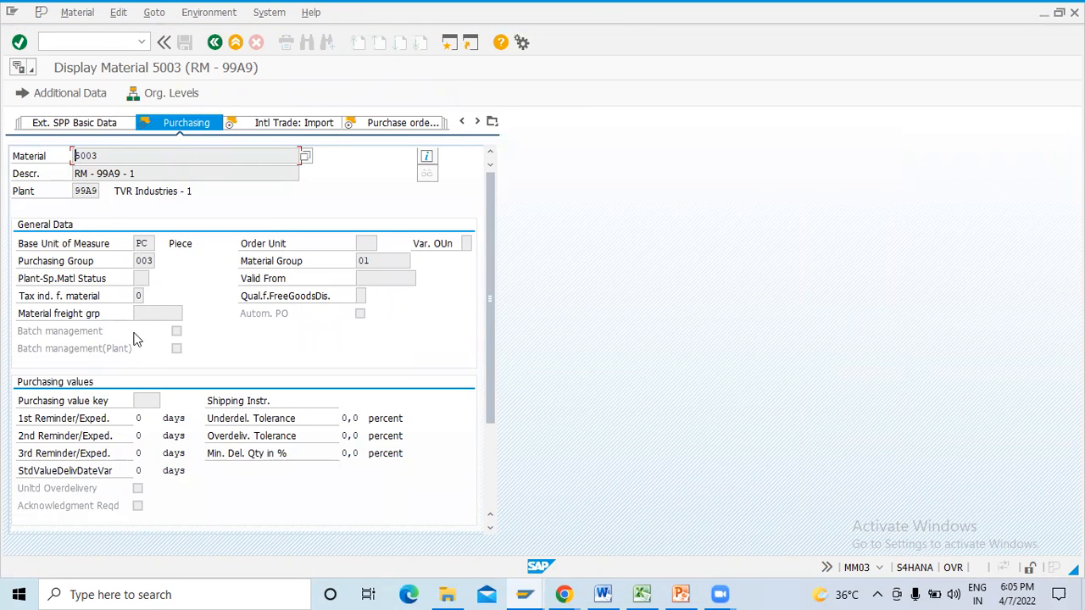
click(144, 295)
click(149, 299)
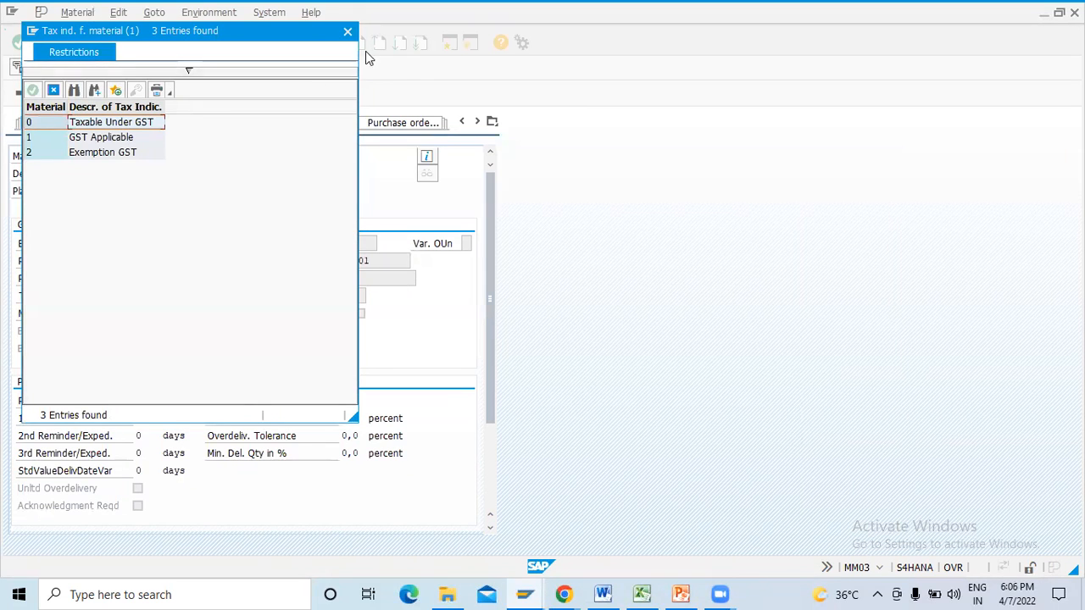
click(347, 32)
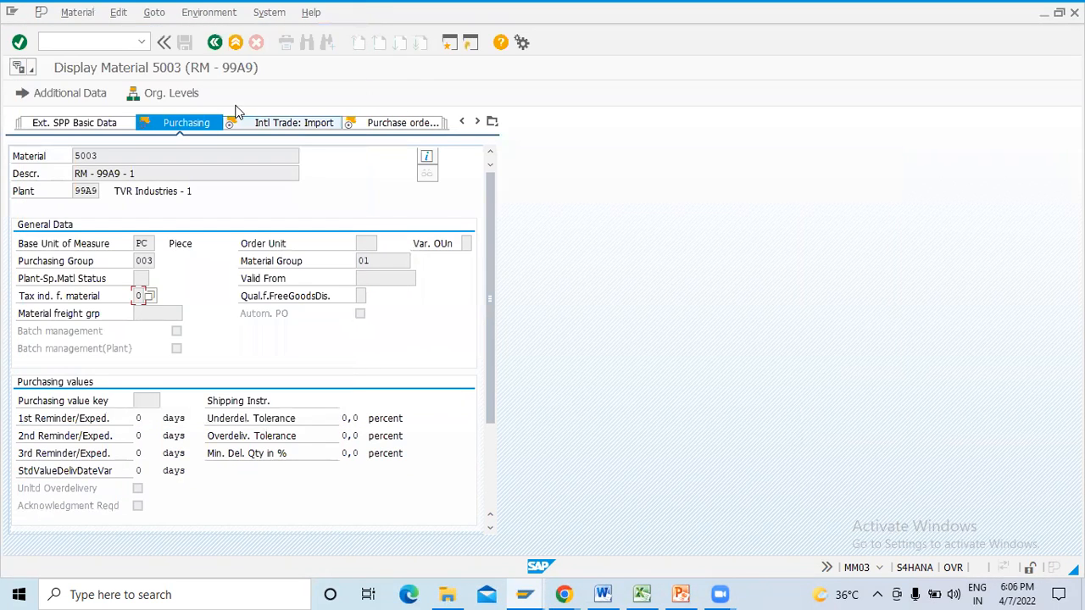
click(213, 47)
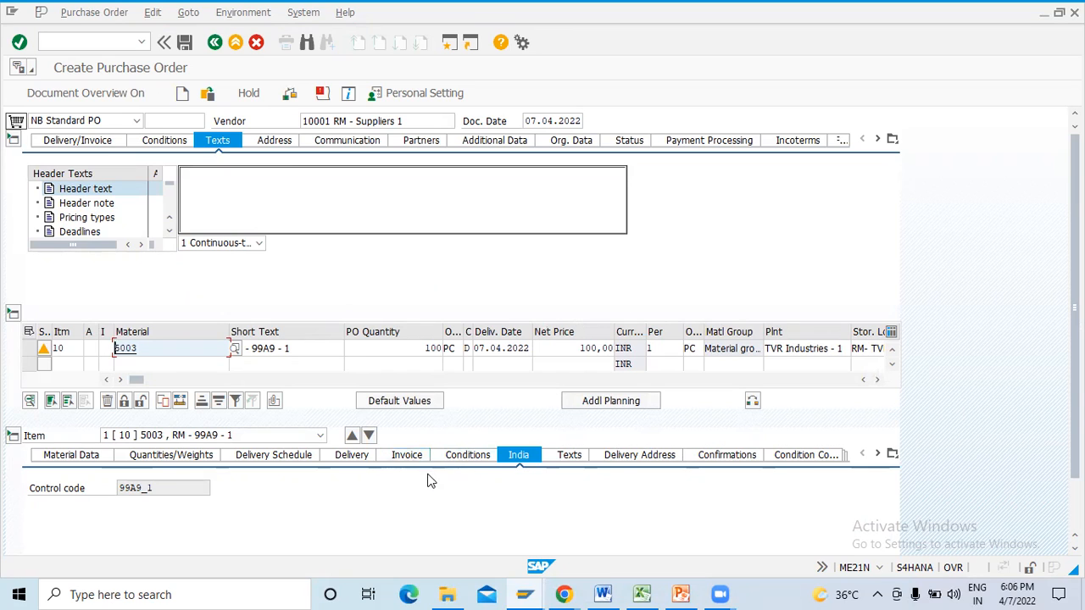
- Review the Central and State GST amounts in the item's tax display and return to the purchase order
click(408, 456)
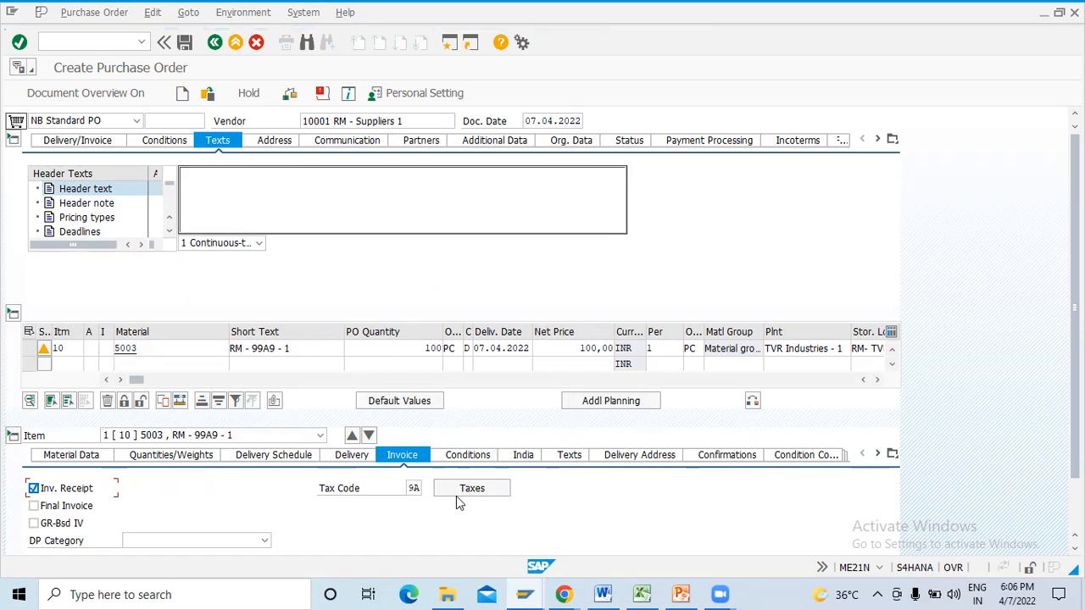
click(463, 490)
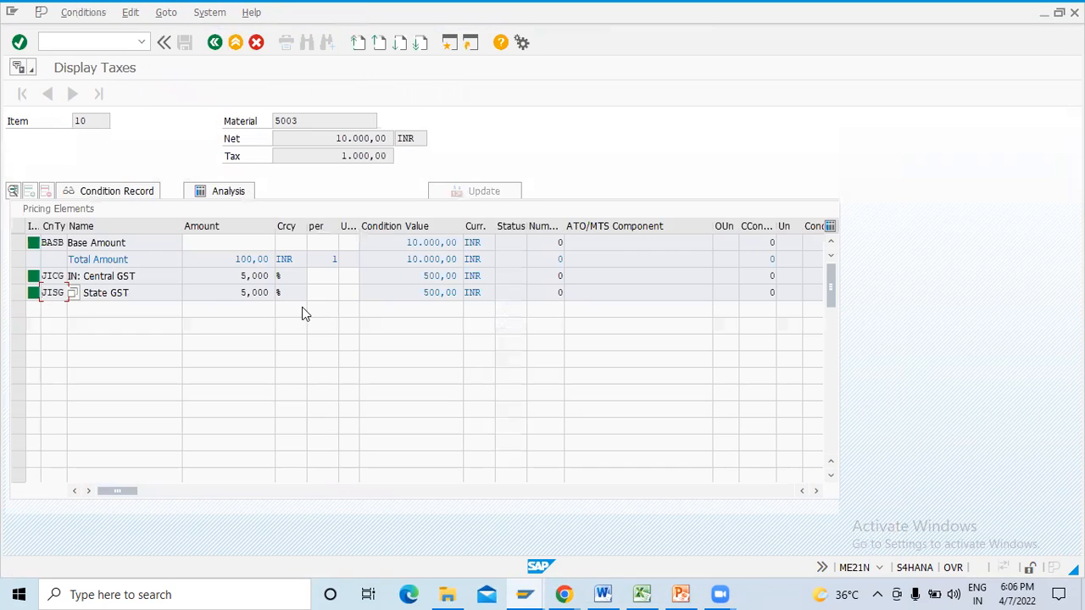
click(216, 49)
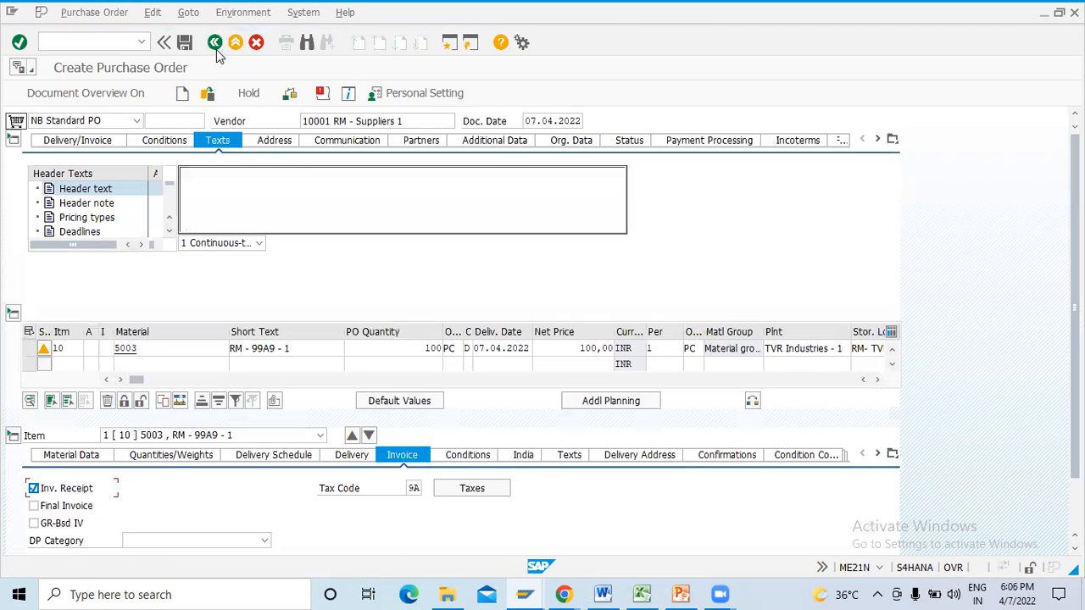
- Save the purchase order and copy its new document number from the message details
click(184, 43)
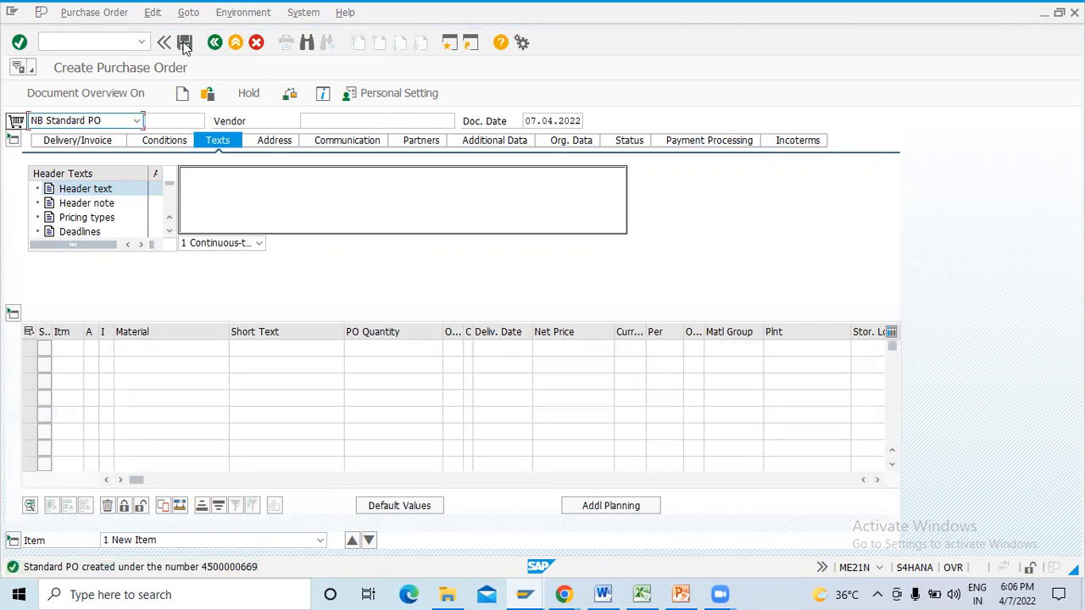
click(231, 568)
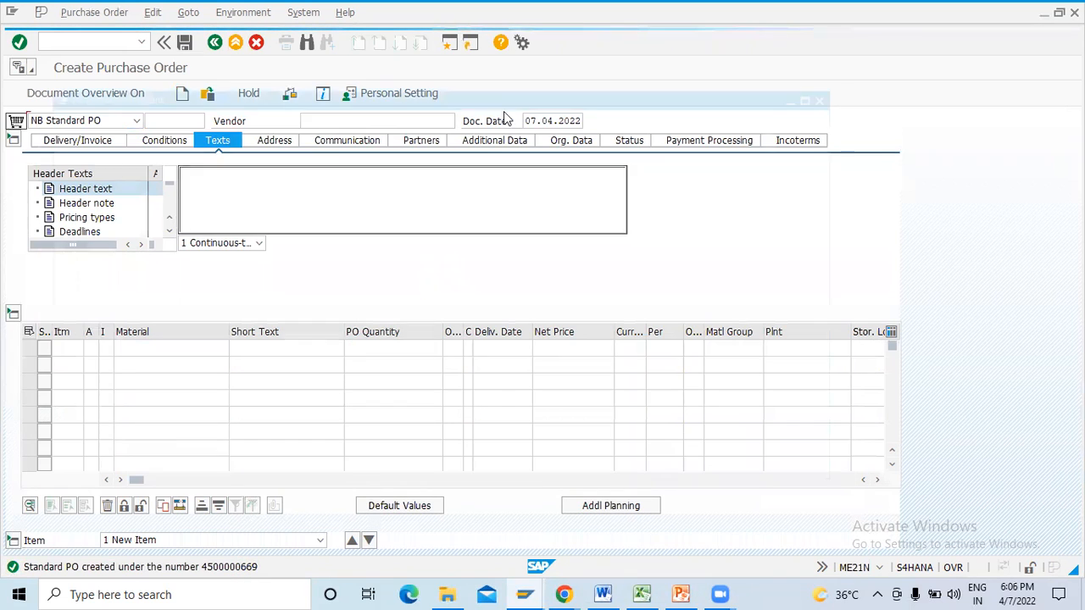
double_click(291, 137)
key(ctrl+c)
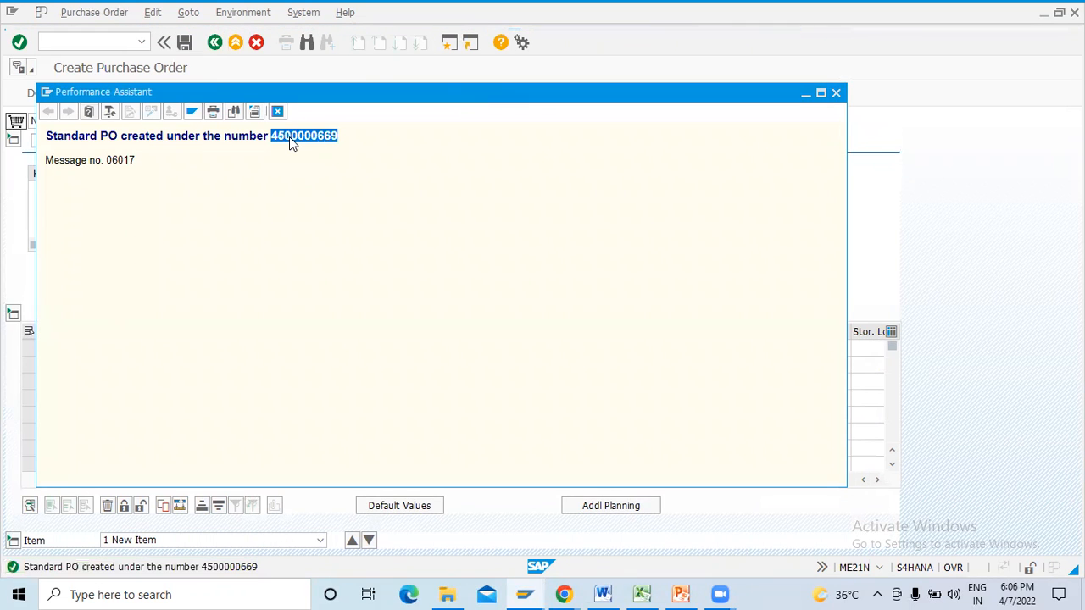
click(277, 112)
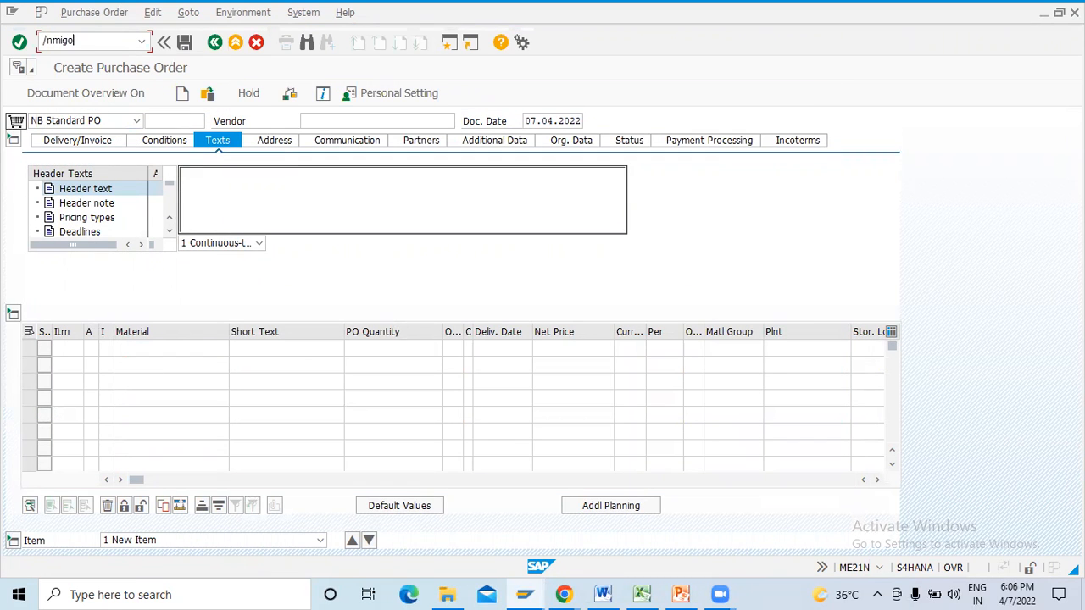
- Start transaction MIGO and load the copied purchase order number for a goods receipt
text(/nmigo)
key(Return)
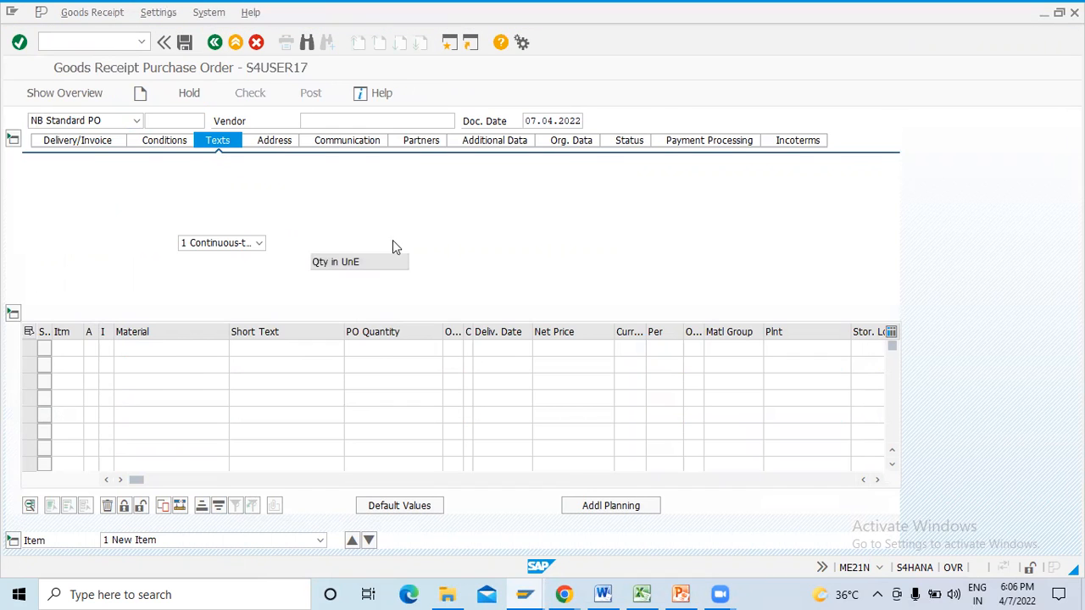
key(ctrl+v)
key(Return)
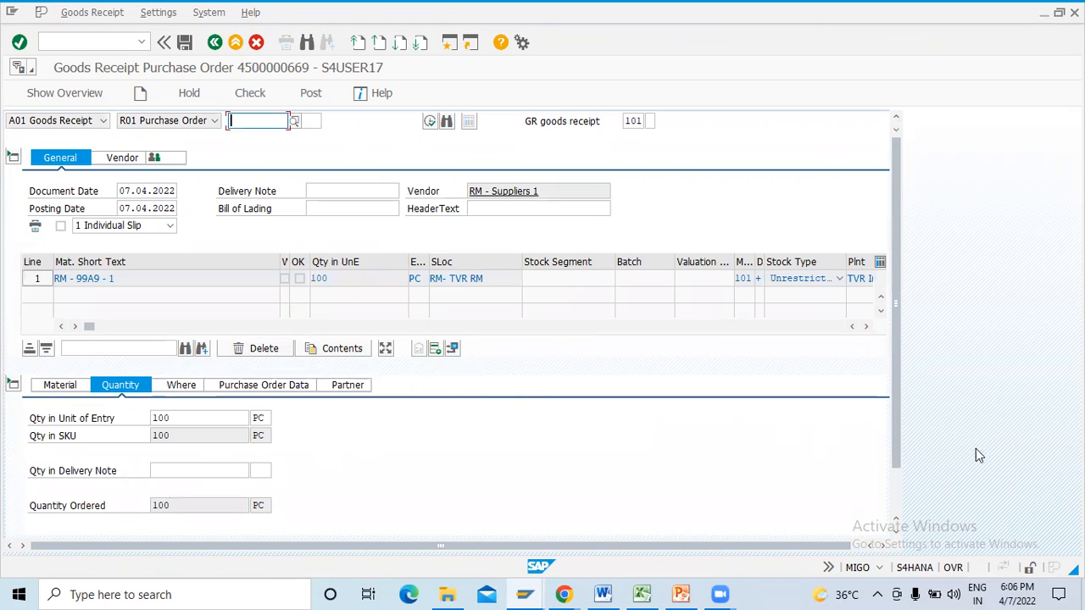
- Mark the receipt item as OK, check the document, and post the goods receipt
scroll(899, 484, down, 2)
click(69, 523)
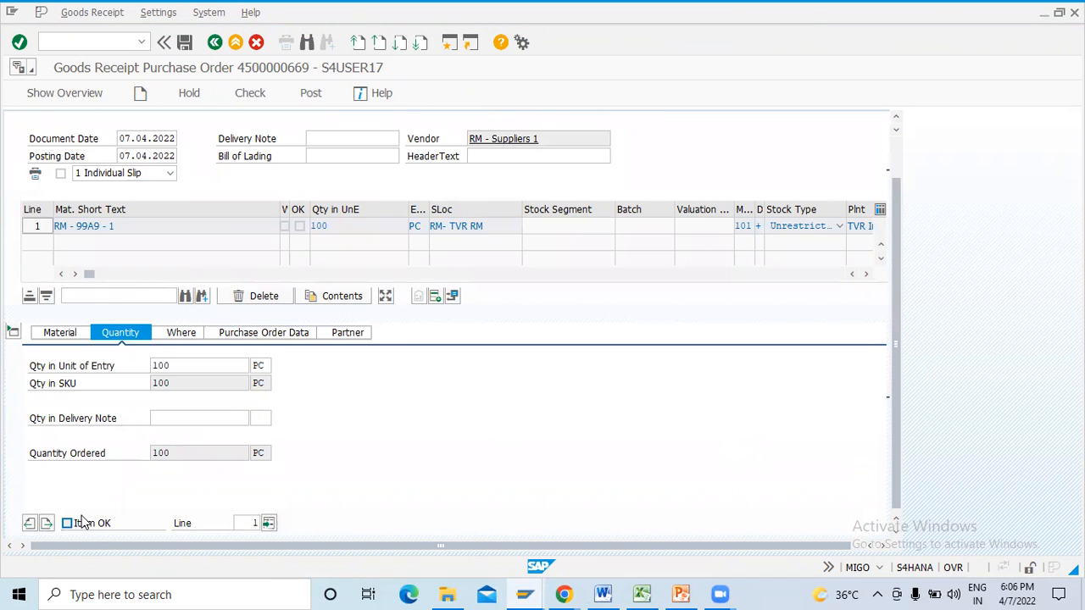
click(259, 94)
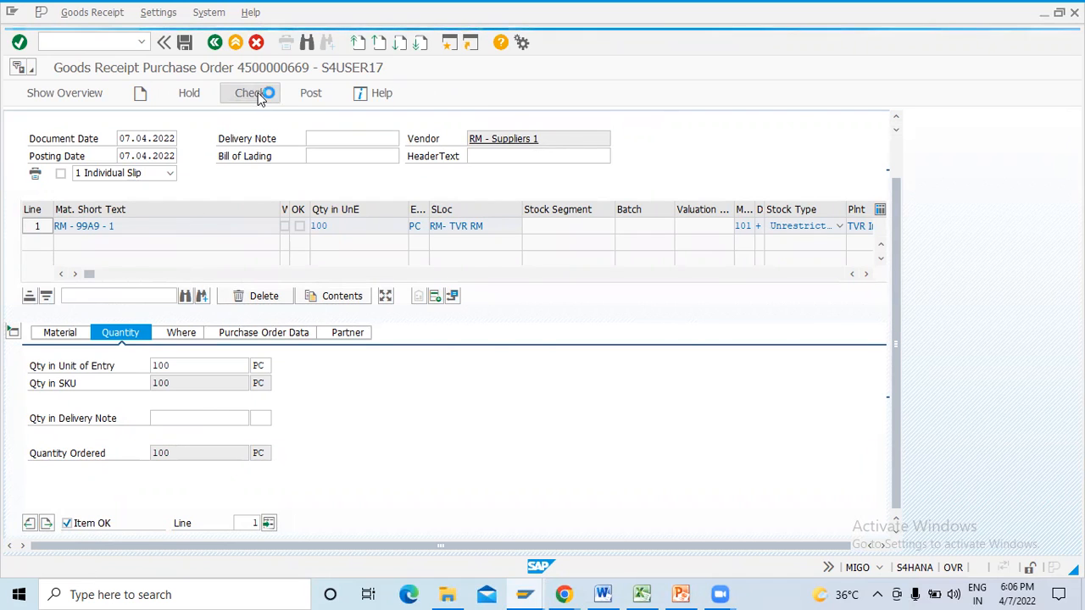
click(306, 96)
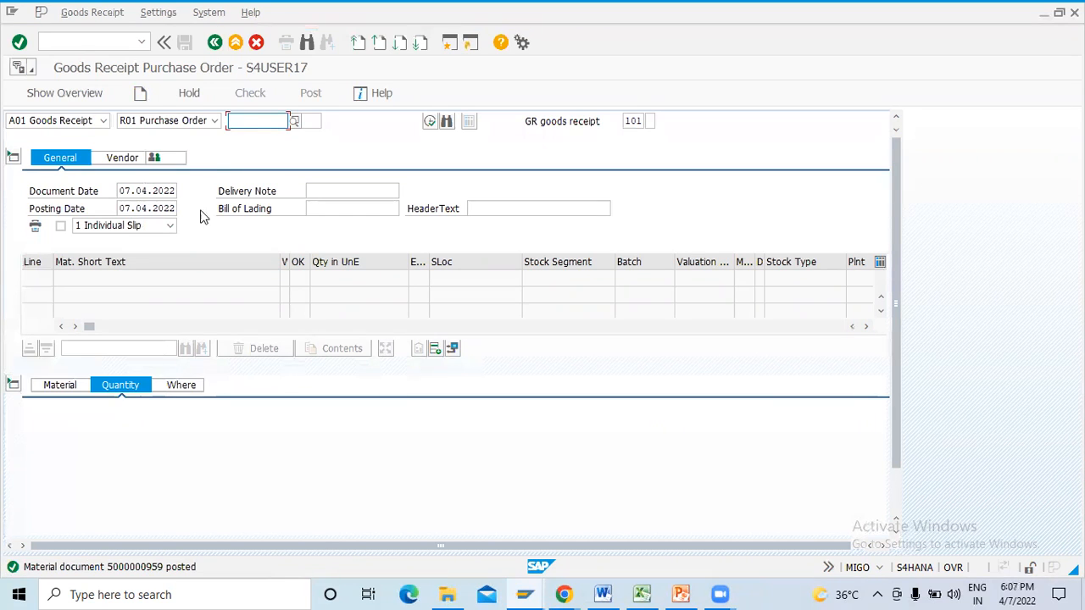
- Switch MIGO to A04 Display and load the material document just posted
click(102, 120)
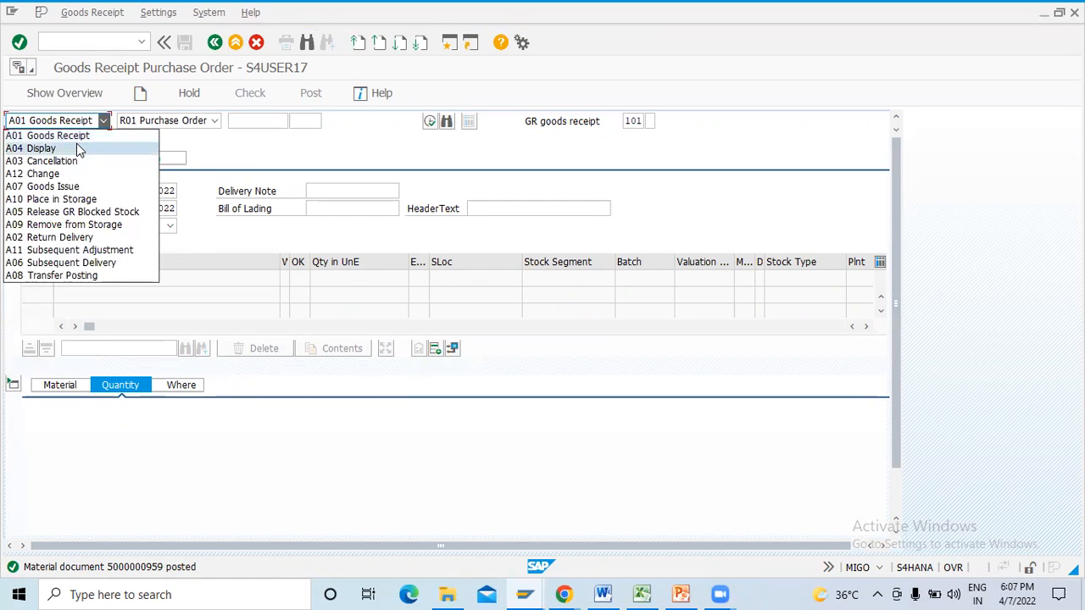
click(78, 149)
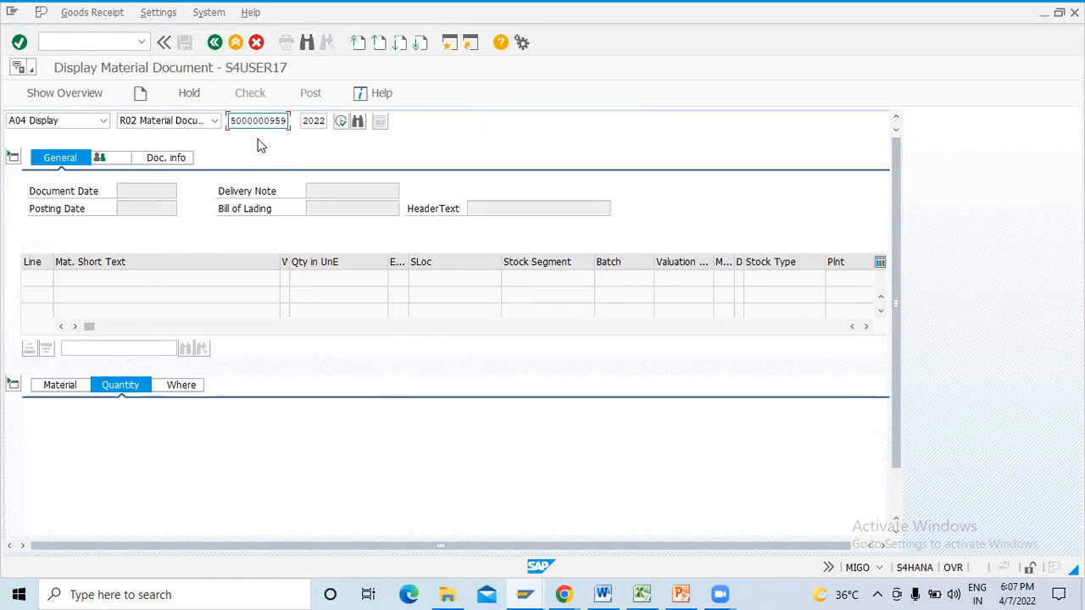
key(Return)
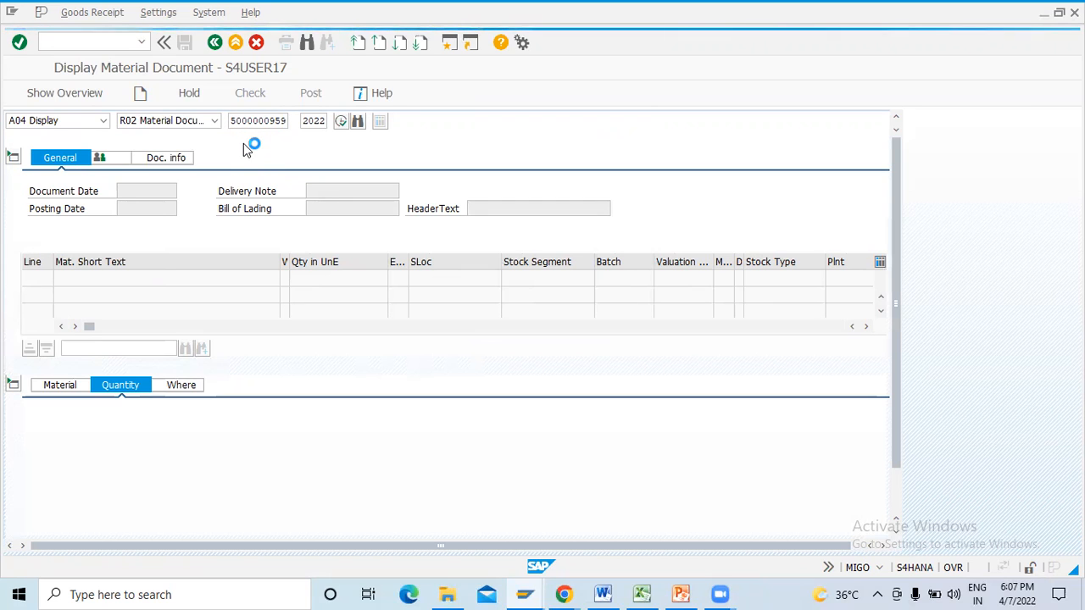
- List the FI documents from the material document's information and open the accounting document to examine its postings
click(222, 158)
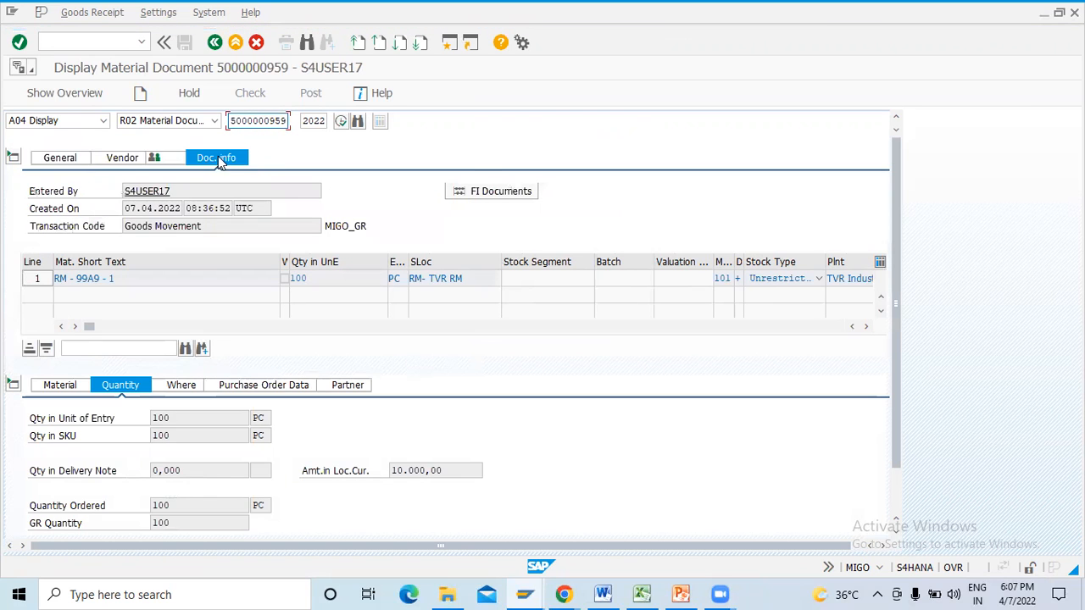
click(532, 192)
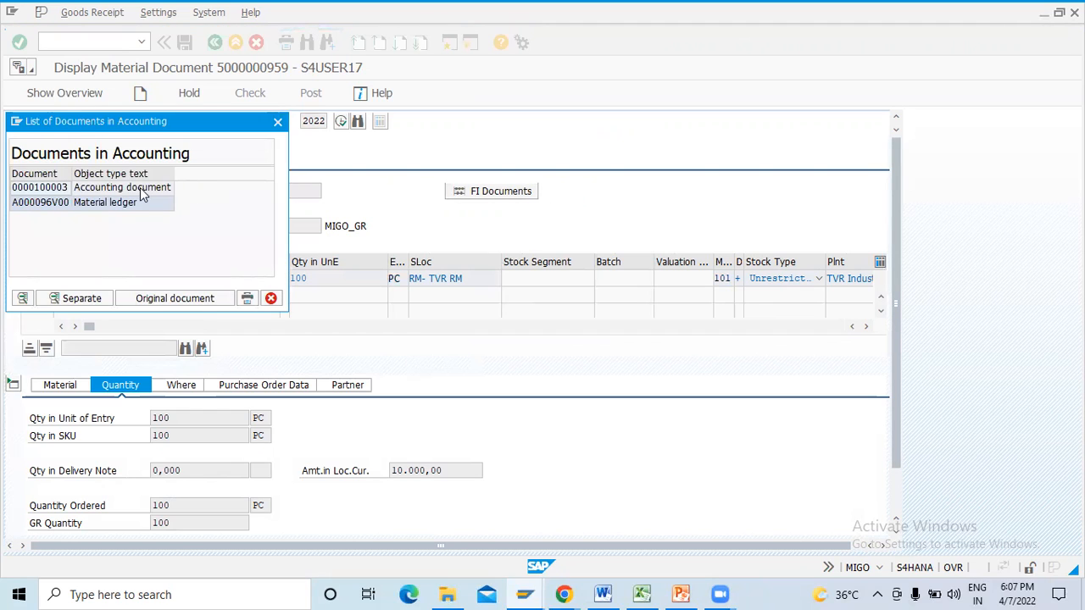
click(141, 188)
click(127, 204)
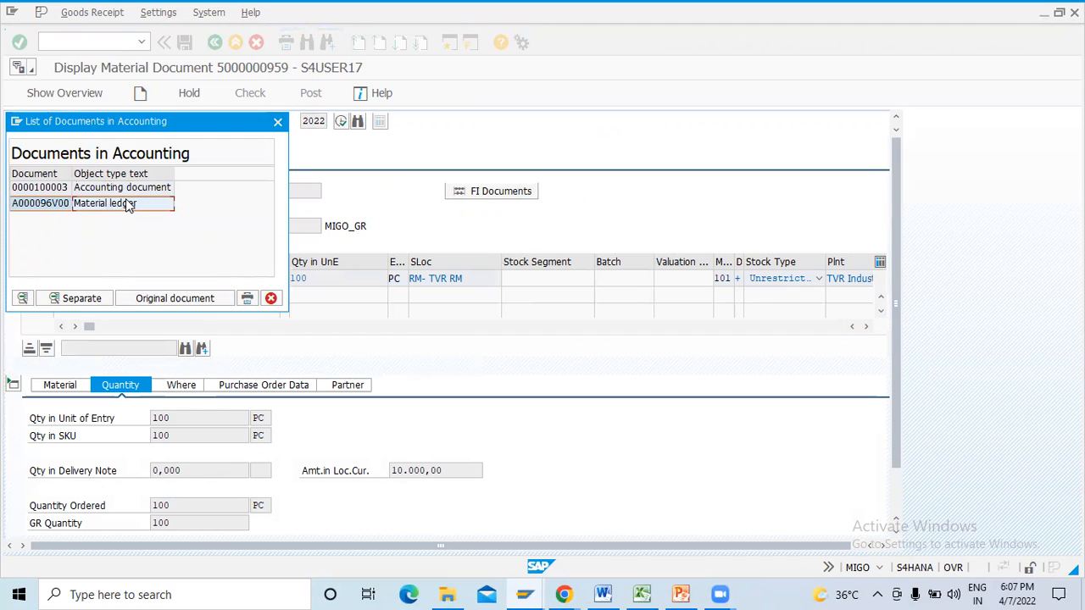
double_click(116, 188)
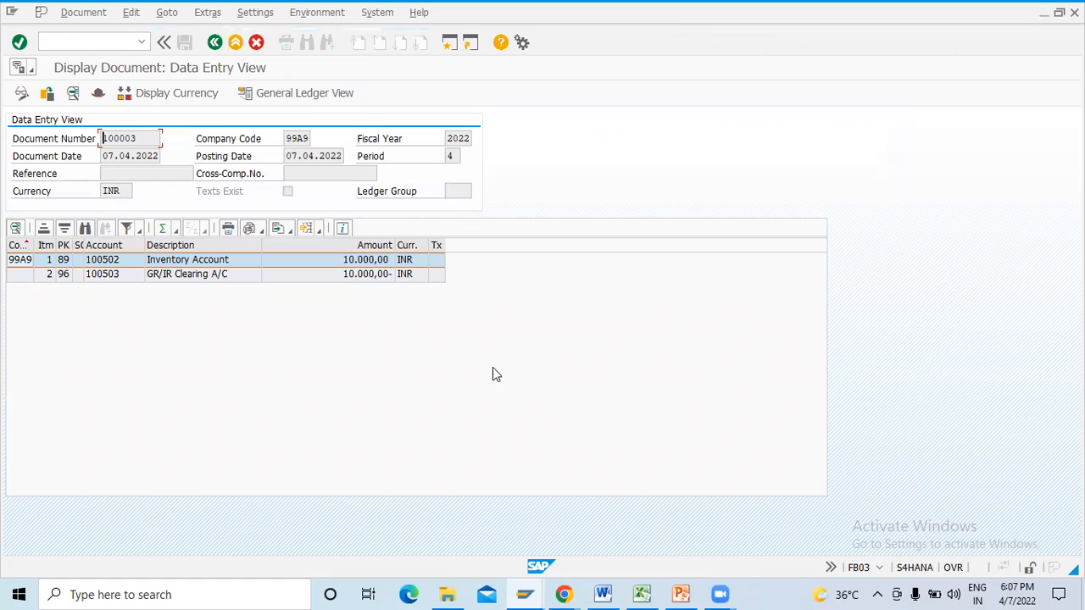
- Check the amounts posted on the Inventory Account and GR/IR Clearing lines of the accounting document
click(378, 264)
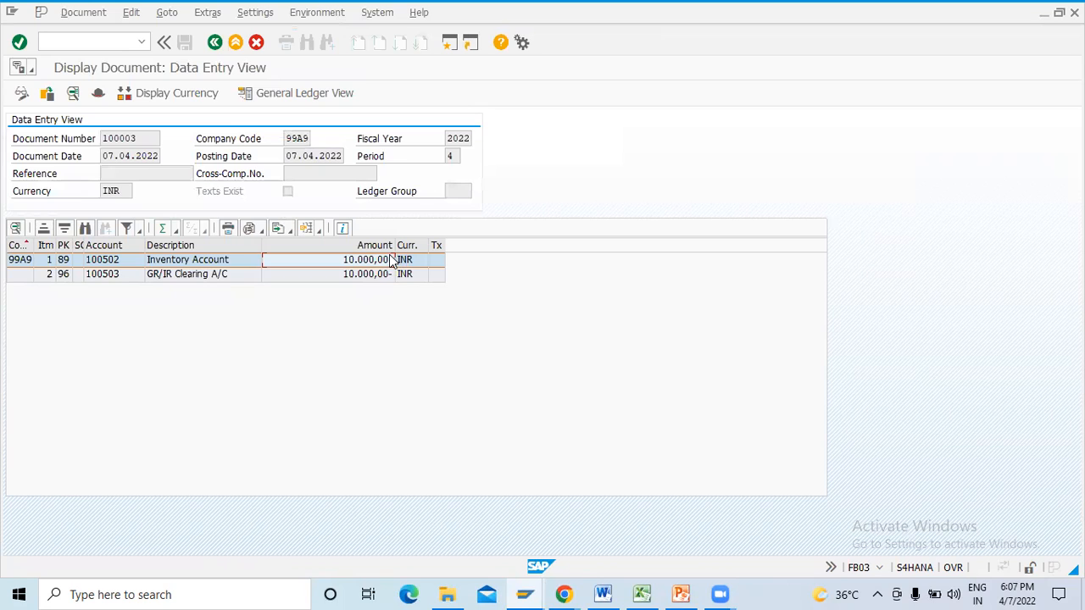
click(375, 276)
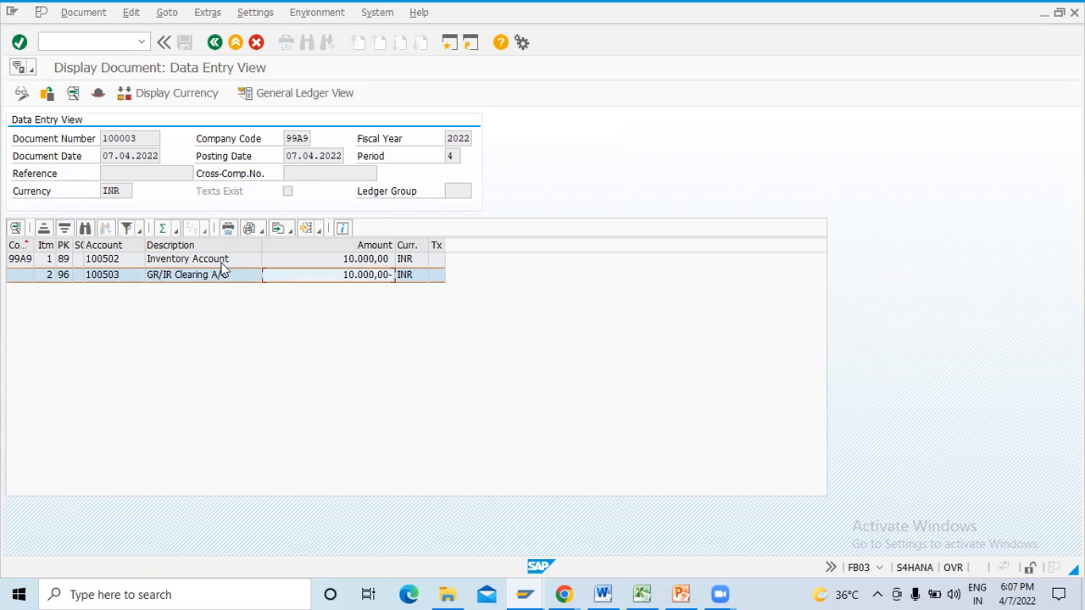
- Change the line item layout to show the Transaction column just before Posting Key
click(320, 232)
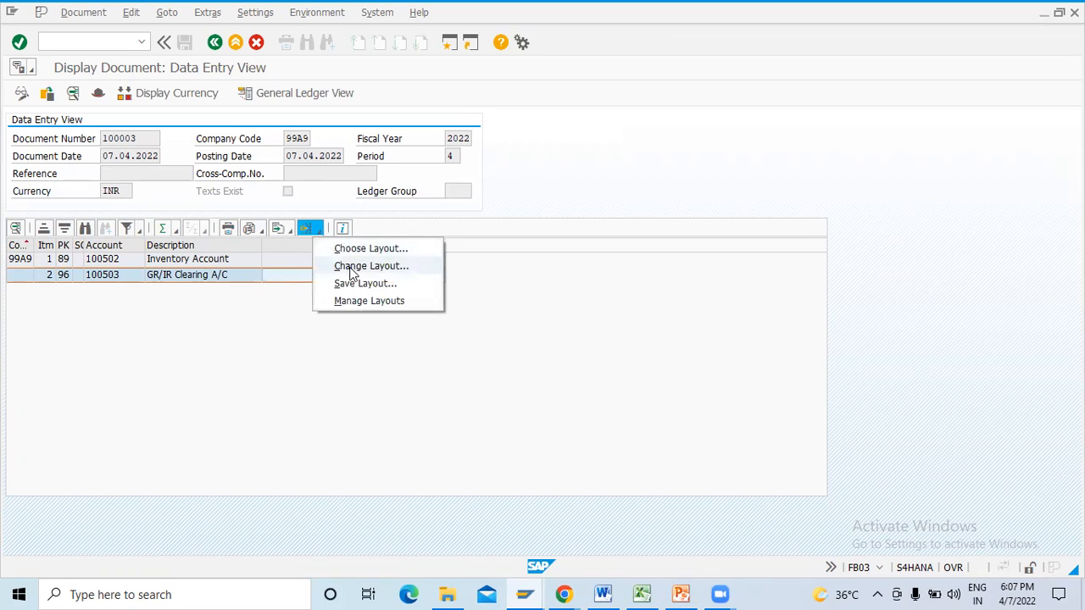
click(369, 268)
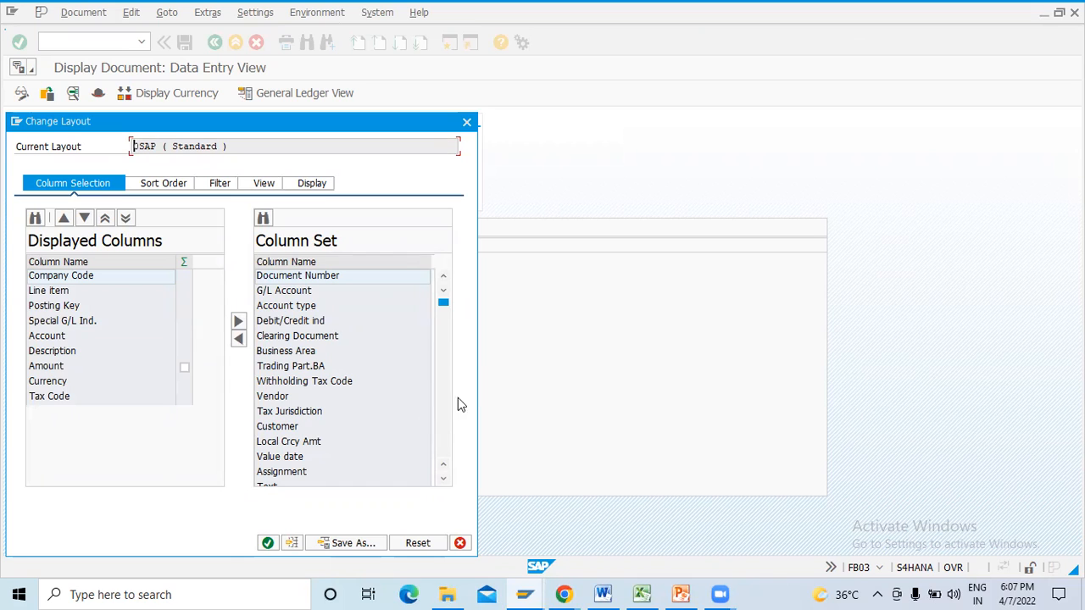
scroll(449, 384, down, 10)
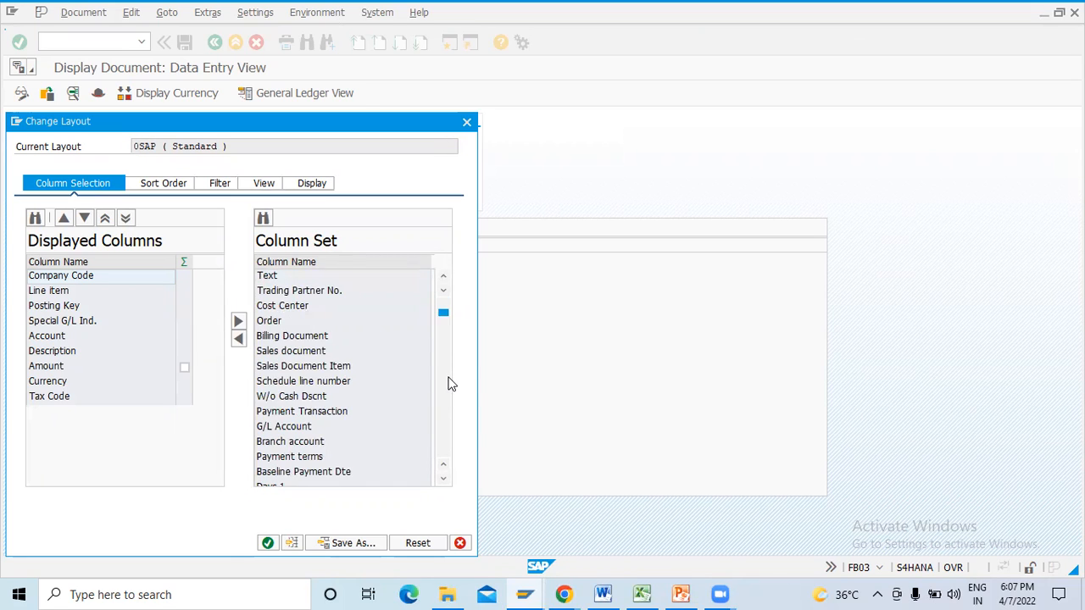
scroll(449, 384, down, 9)
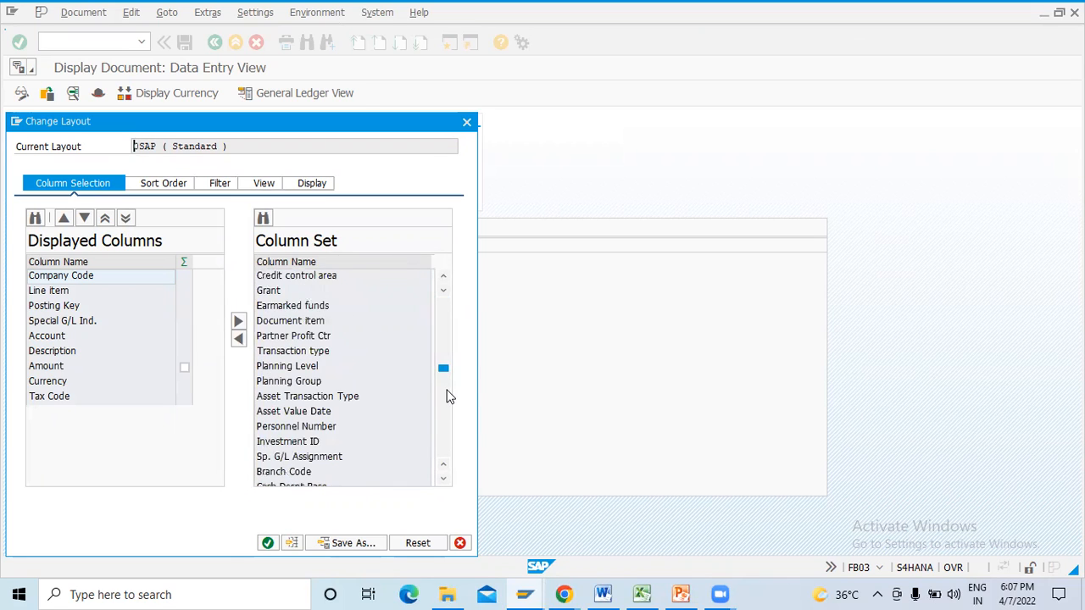
scroll(443, 405, down, 5)
scroll(443, 406, down, 5)
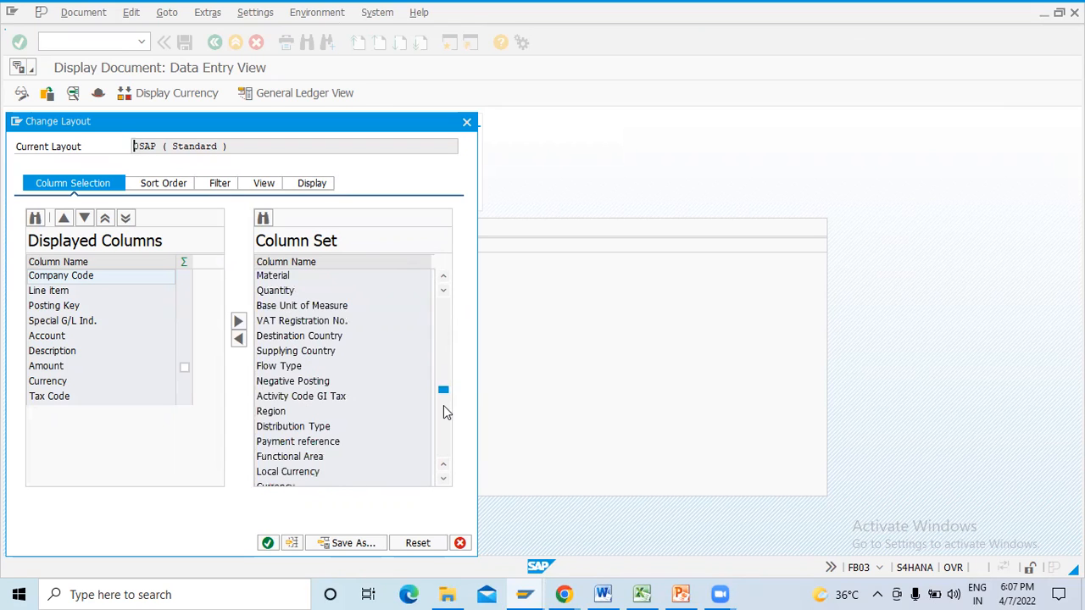
scroll(444, 424, down, 15)
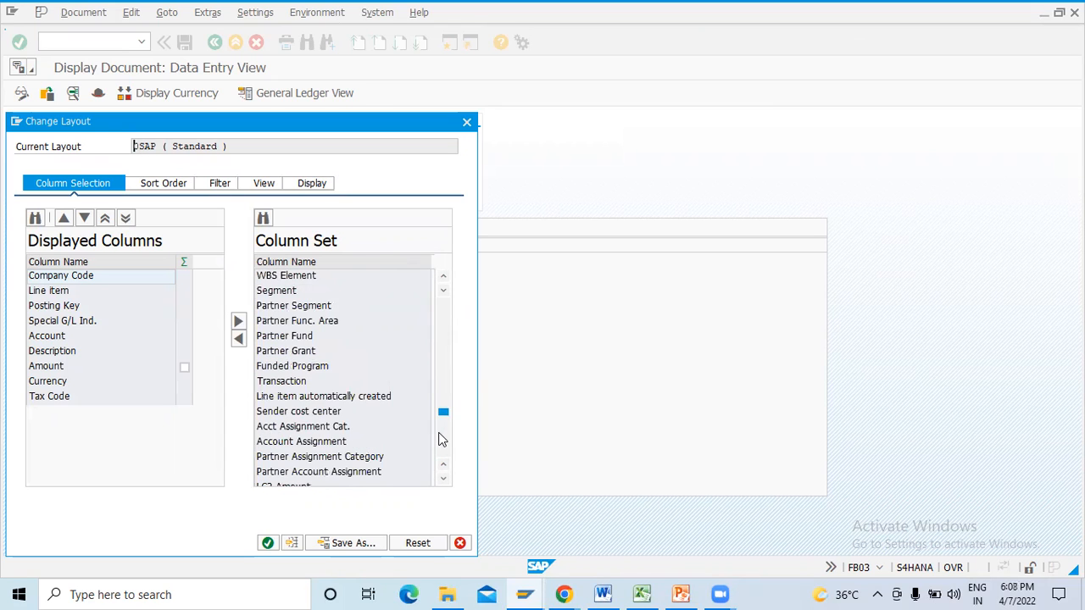
scroll(442, 438, down, 5)
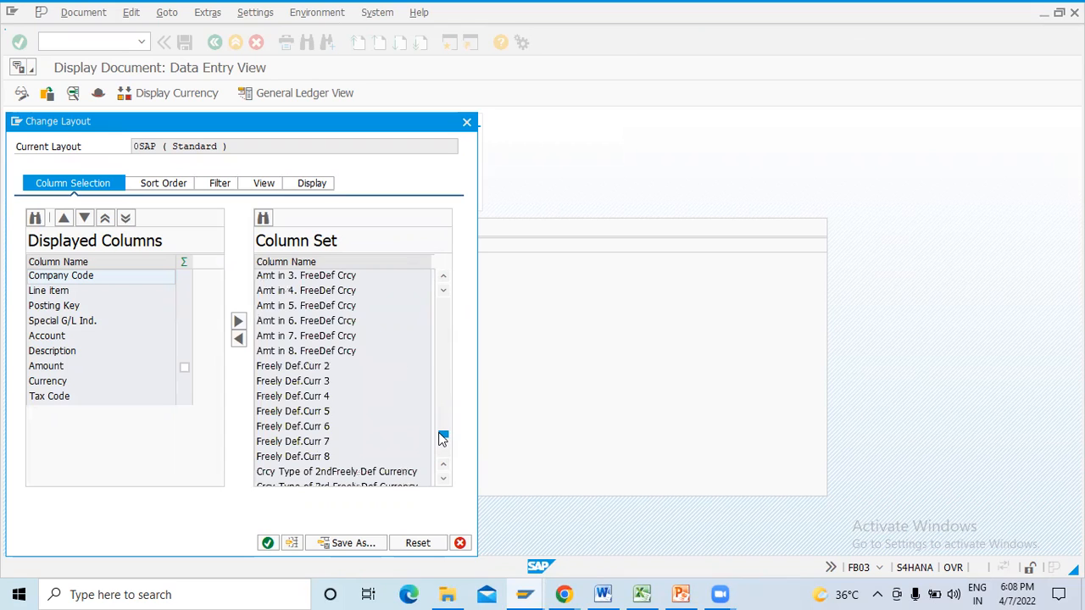
scroll(442, 448, down, 5)
drag(443, 456, 444, 314)
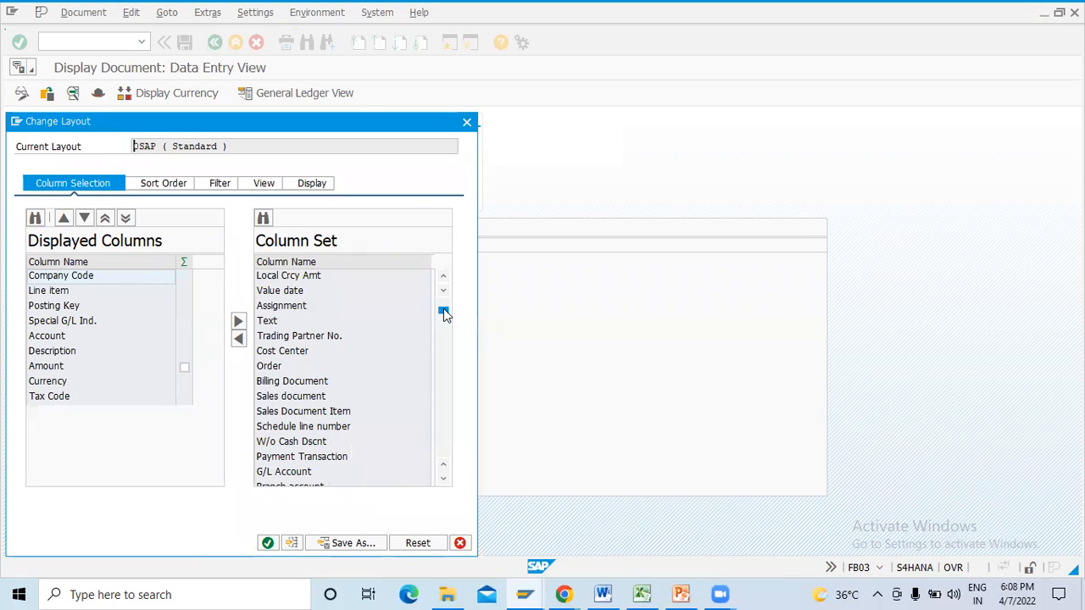
click(444, 480)
click(443, 479)
click(443, 480)
click(443, 480)
click(444, 480)
click(443, 479)
click(443, 479)
click(443, 479)
click(443, 480)
click(443, 480)
click(443, 479)
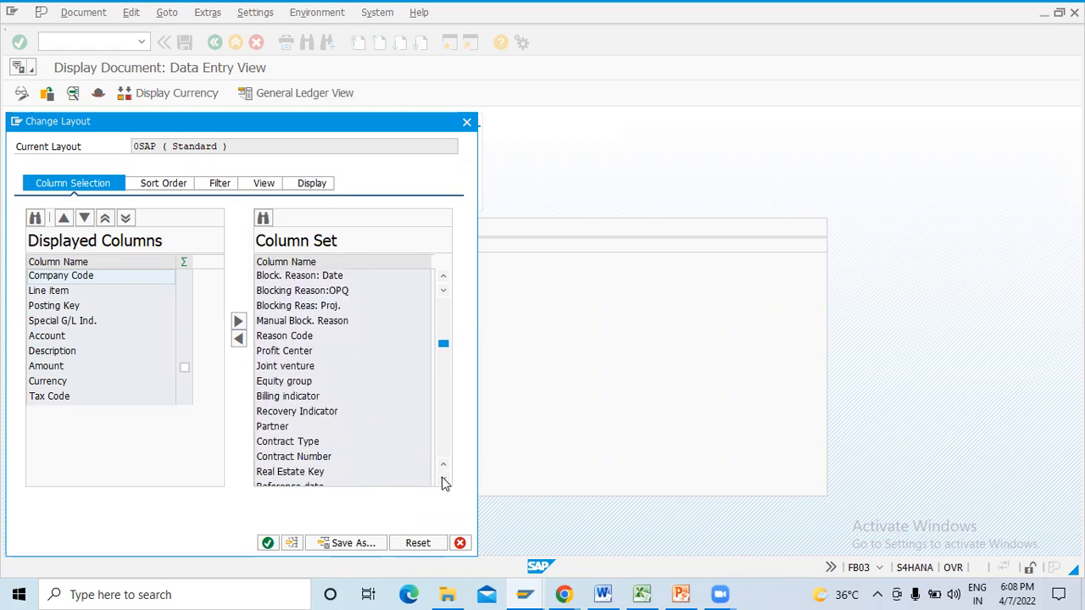
click(443, 480)
click(443, 480)
click(443, 480)
click(444, 480)
click(444, 479)
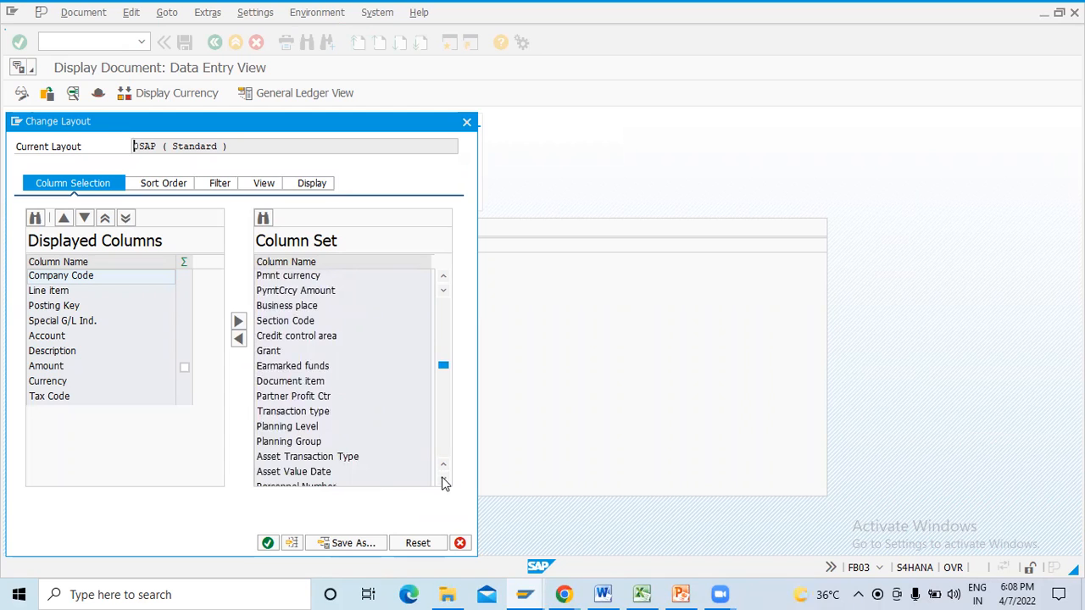
click(442, 480)
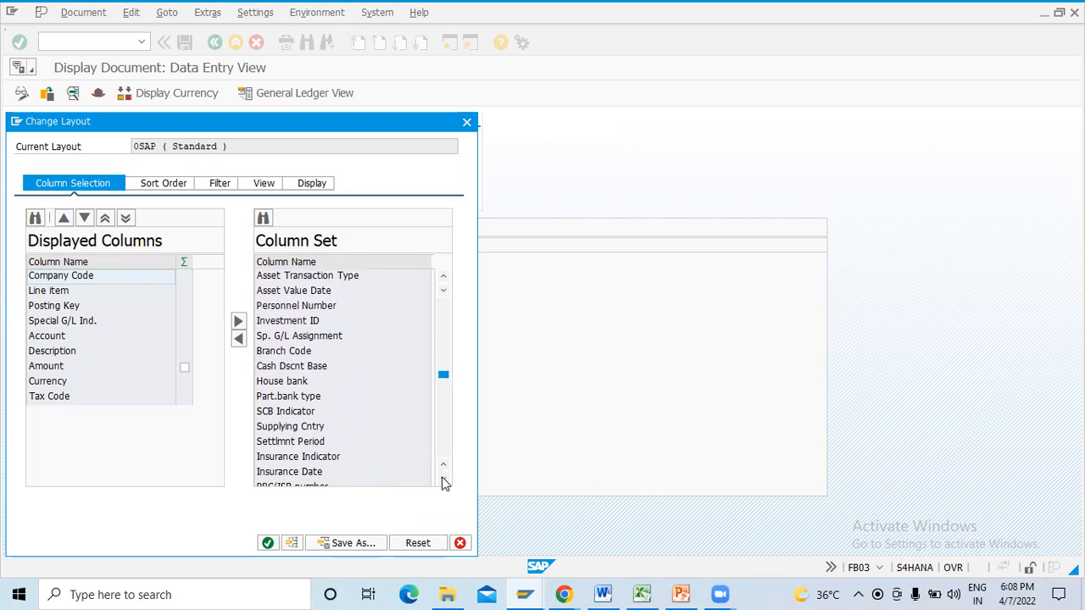
click(442, 480)
click(443, 480)
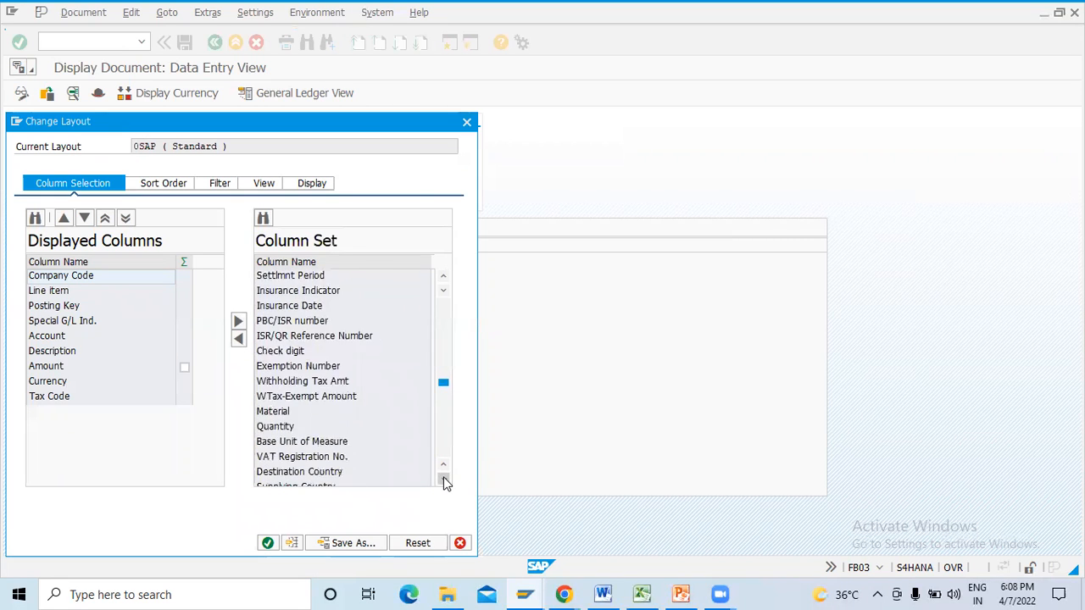
click(444, 480)
click(444, 480)
click(443, 480)
click(443, 480)
click(444, 480)
click(443, 480)
click(444, 480)
click(443, 480)
click(443, 480)
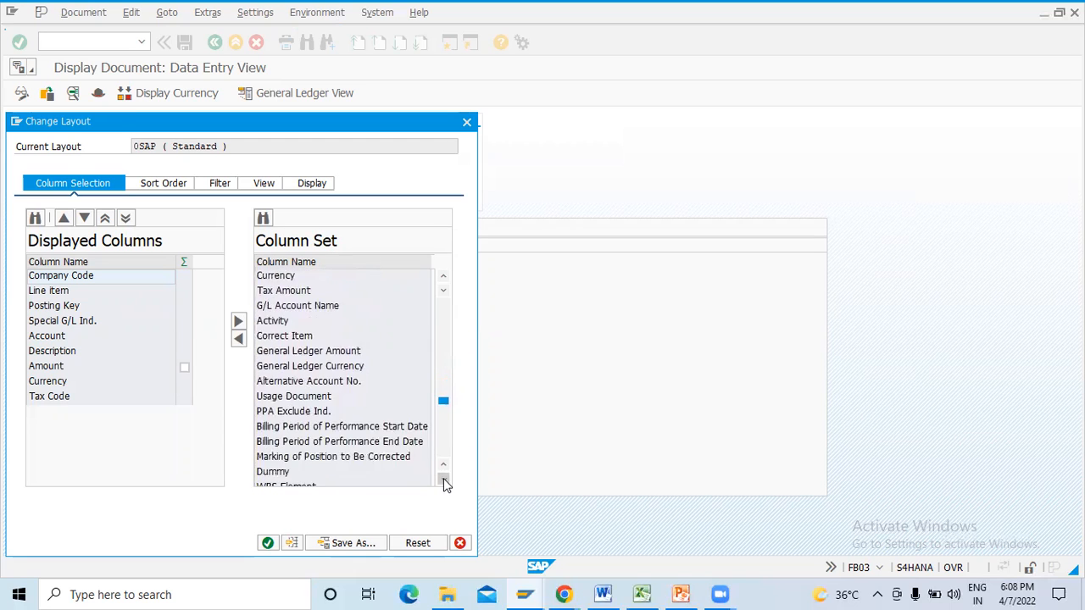
click(443, 480)
click(443, 479)
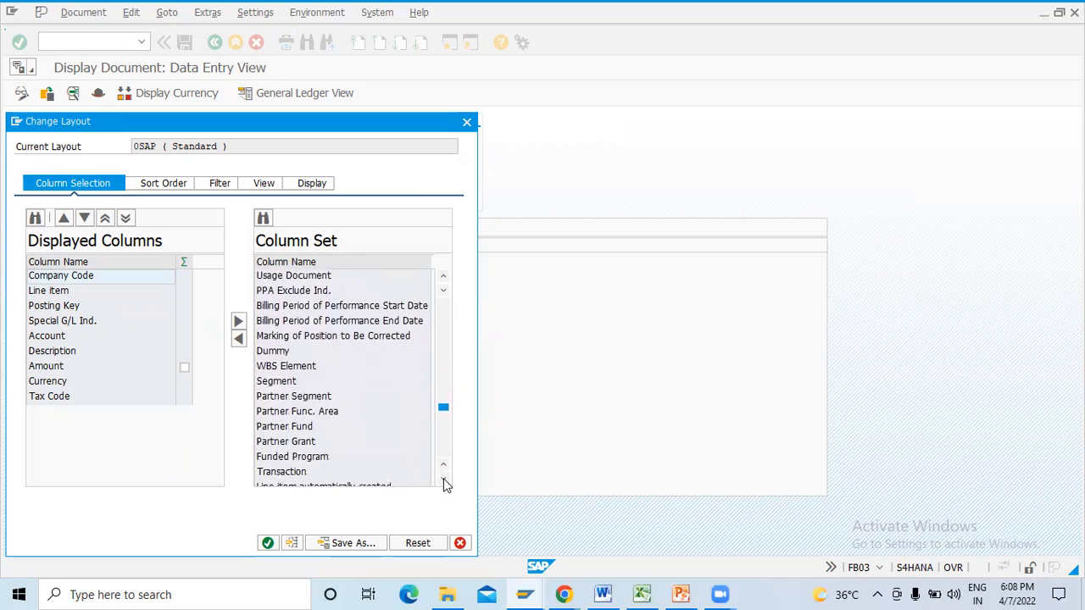
click(444, 479)
click(269, 426)
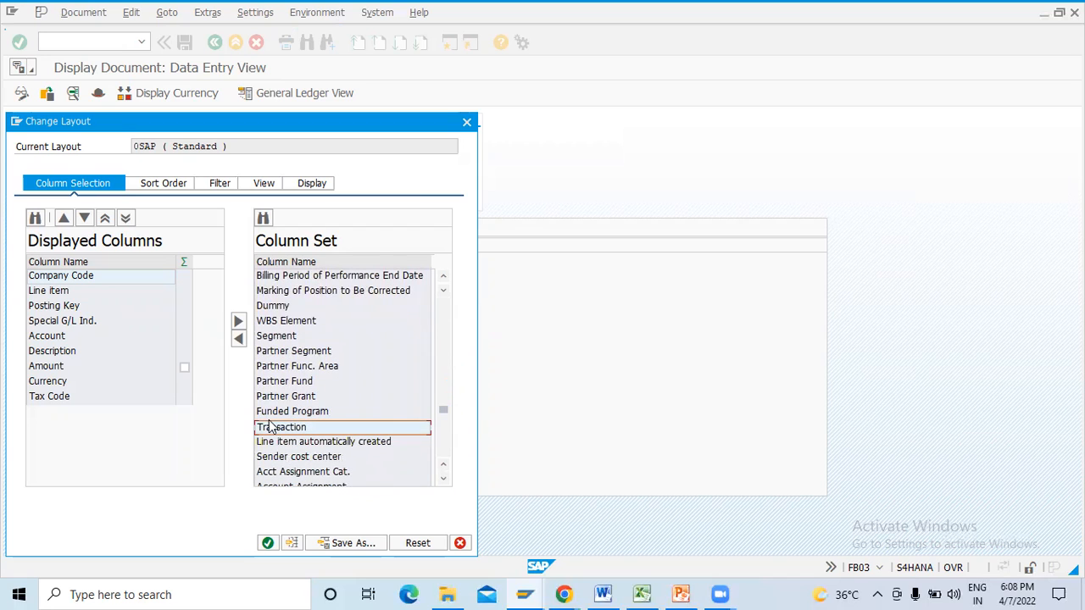
click(71, 306)
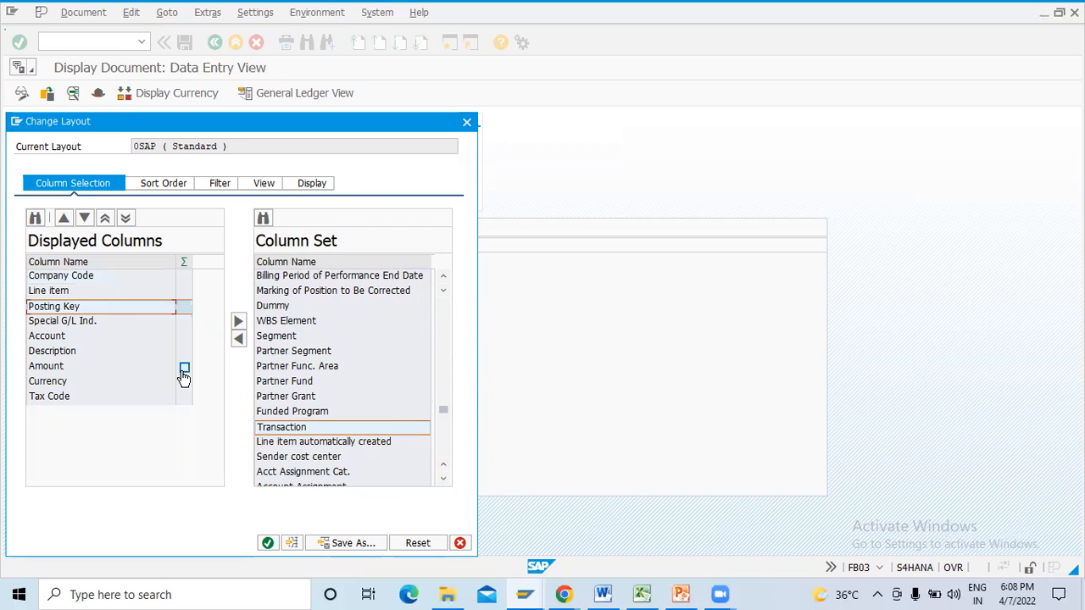
click(239, 338)
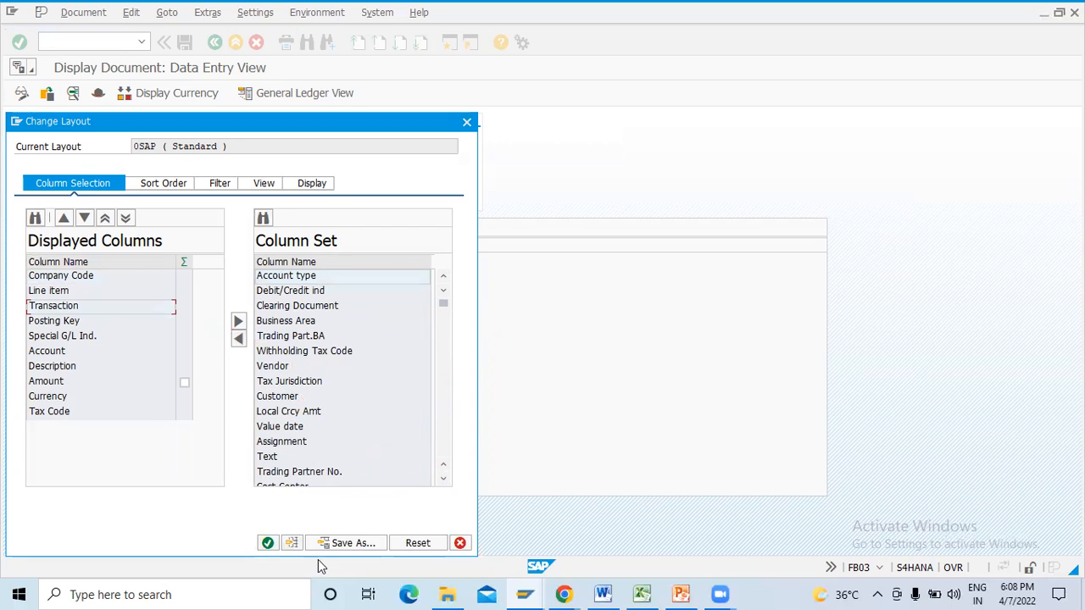
- Save the changed column layout as S4USR17 with the name Standard and close the layout settings
click(346, 544)
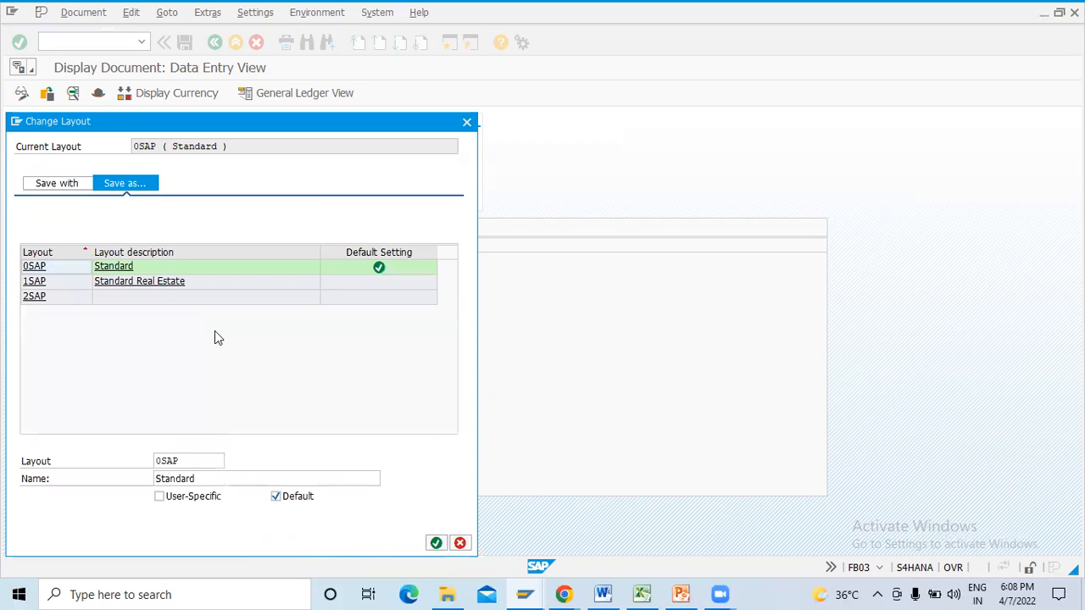
click(109, 269)
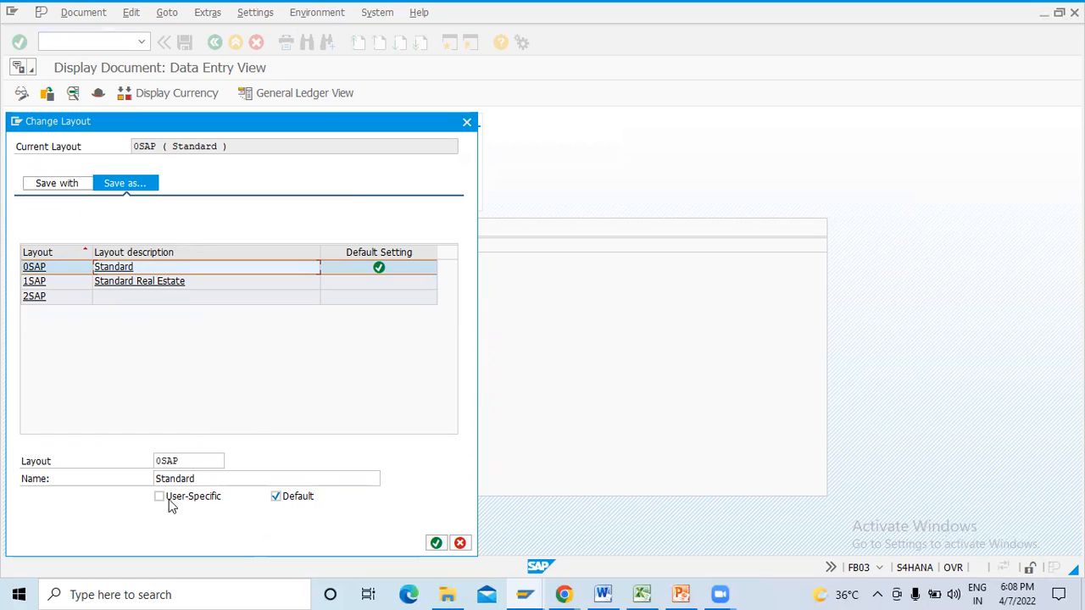
click(432, 544)
click(364, 456)
text(S4usr17)
click(436, 543)
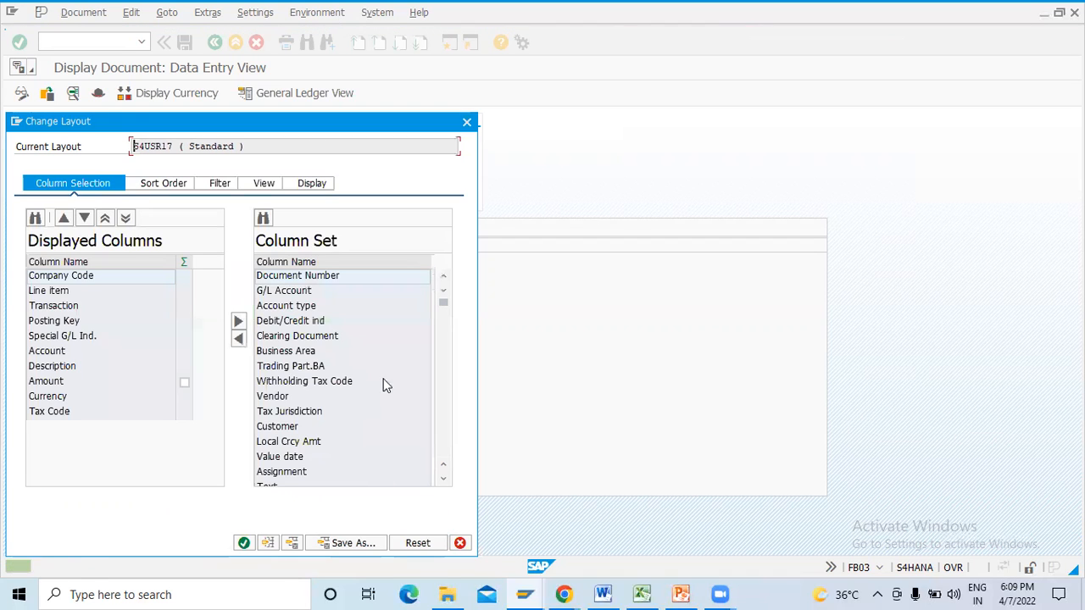
click(467, 123)
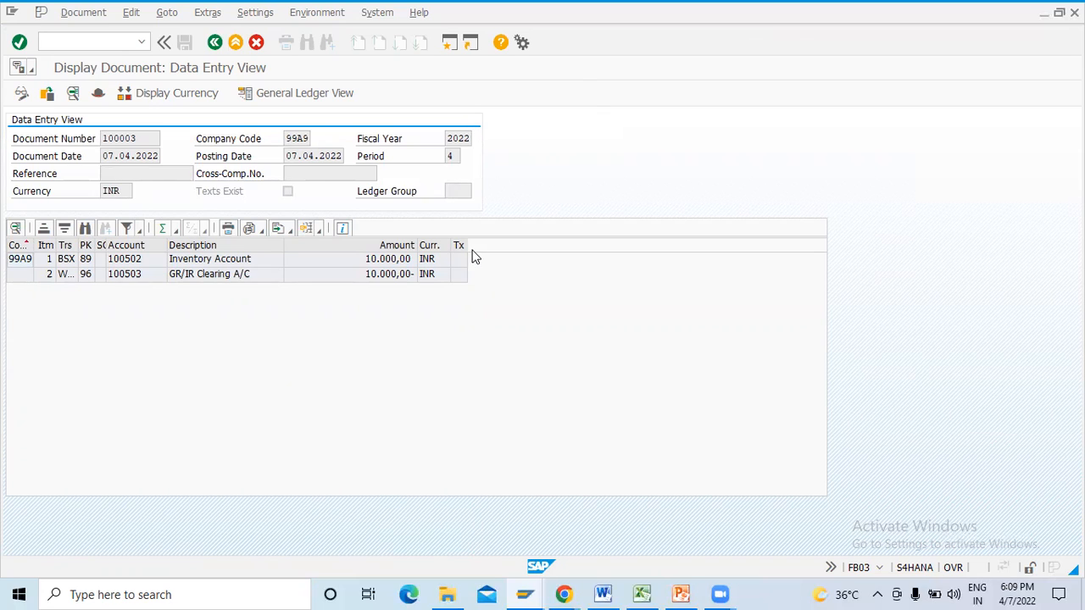
- Widen the tax code and transaction columns and check the transaction keys of the Inventory Account and GR/IR Clearing lines
drag(465, 245, 498, 245)
drag(77, 245, 102, 245)
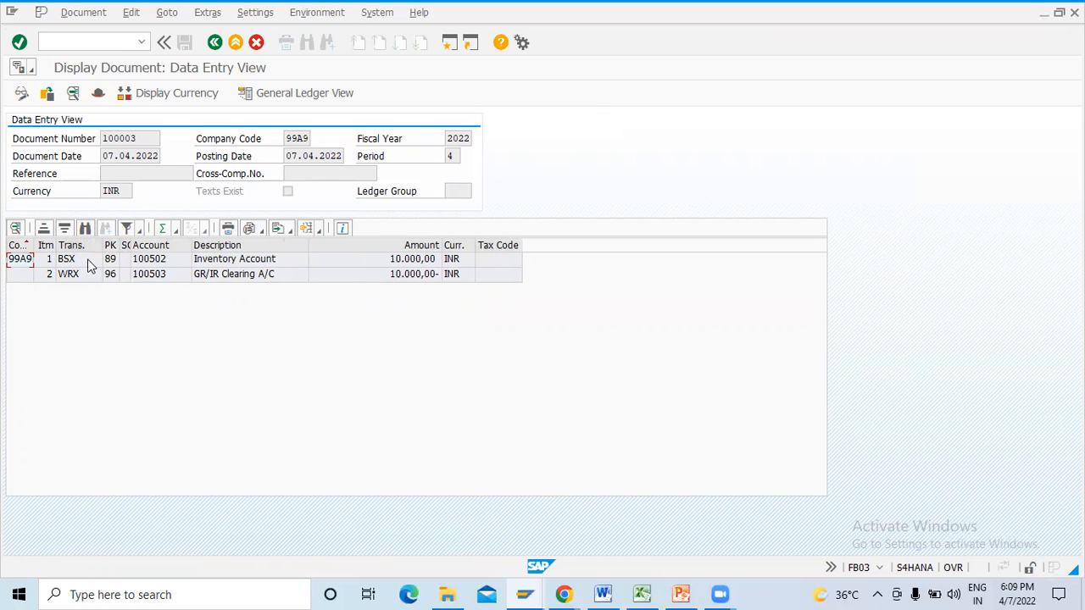
click(88, 261)
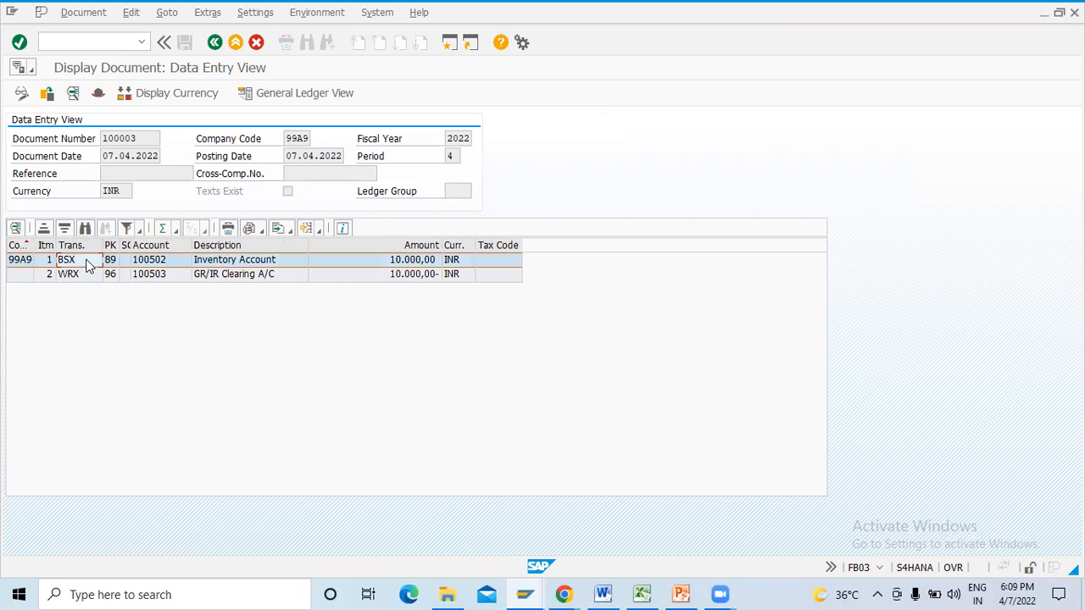
click(263, 263)
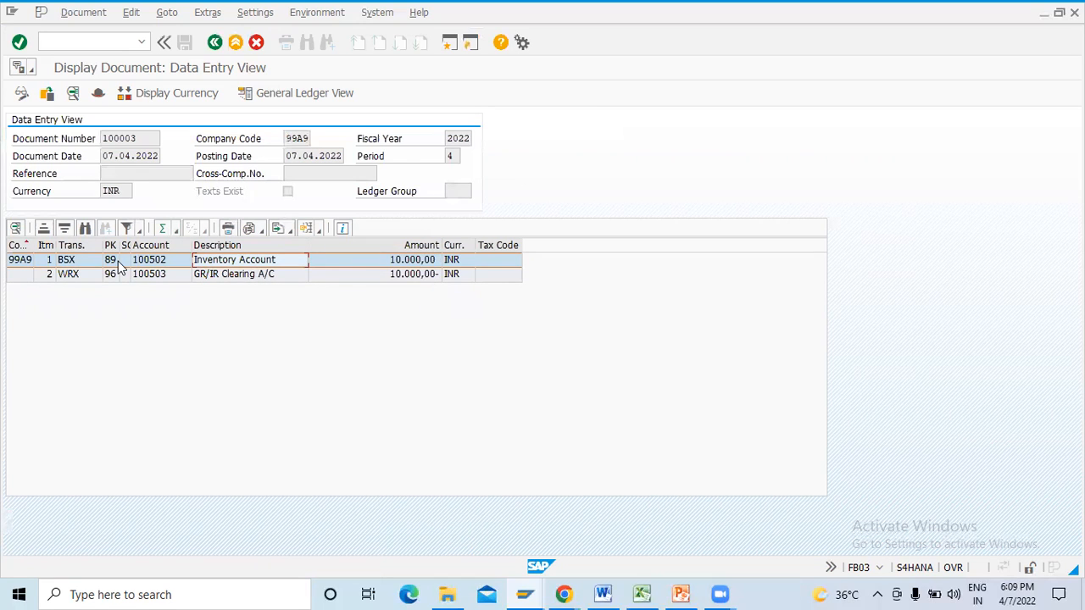
click(82, 264)
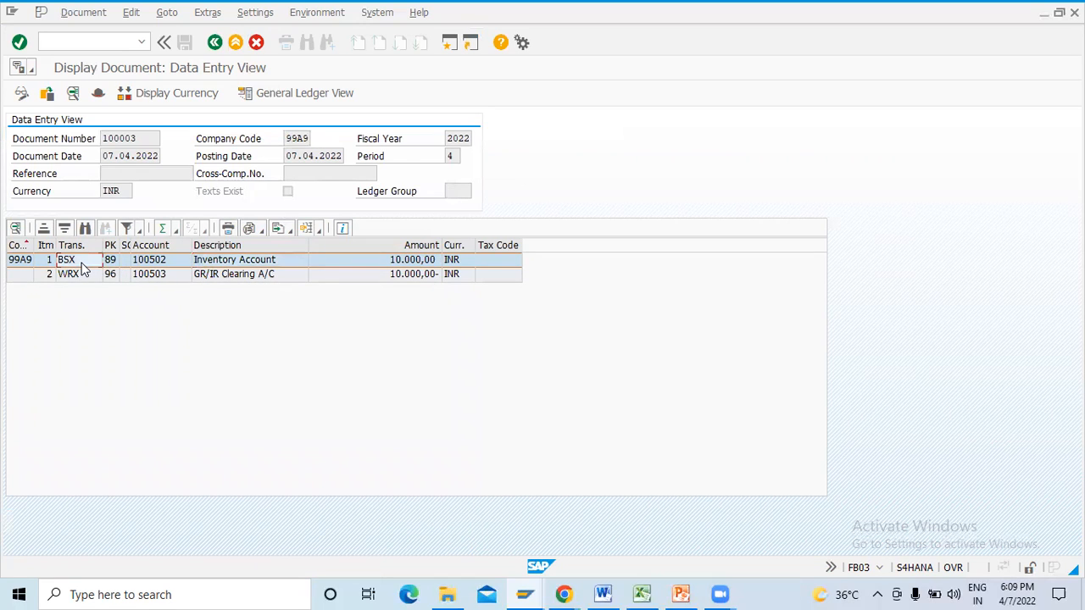
click(88, 278)
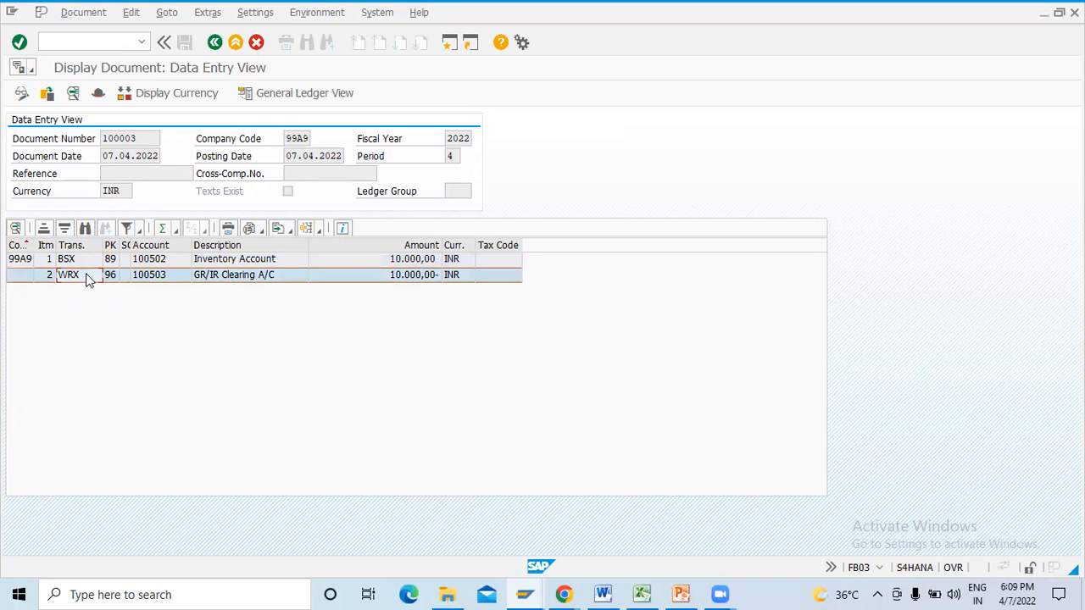
- Leave the accounting document display and try to open a new GUI window
click(215, 42)
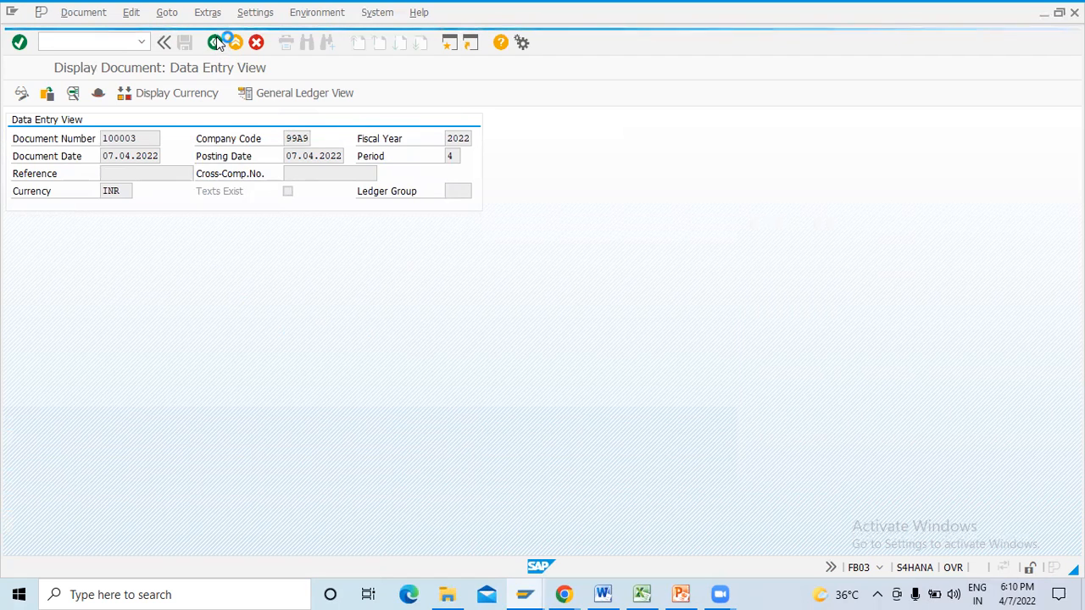
click(526, 586)
click(596, 518)
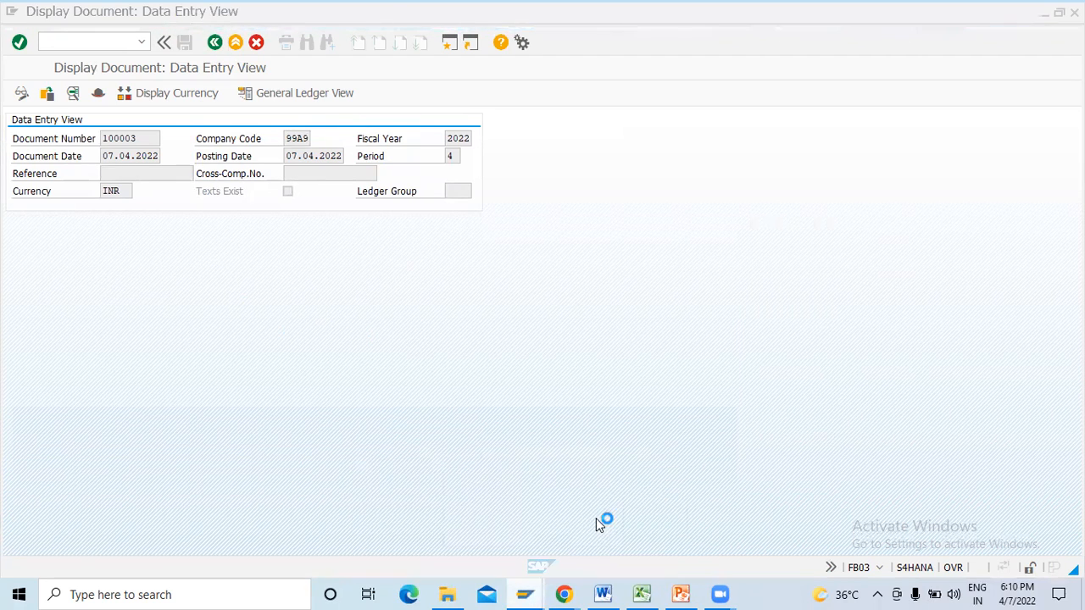
click(12, 15)
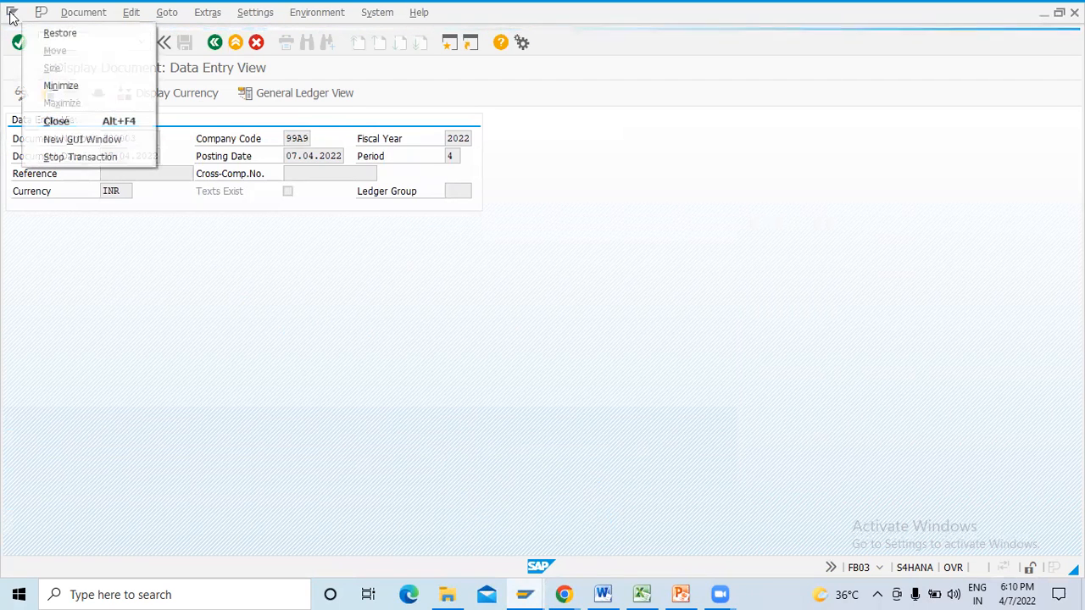
click(78, 140)
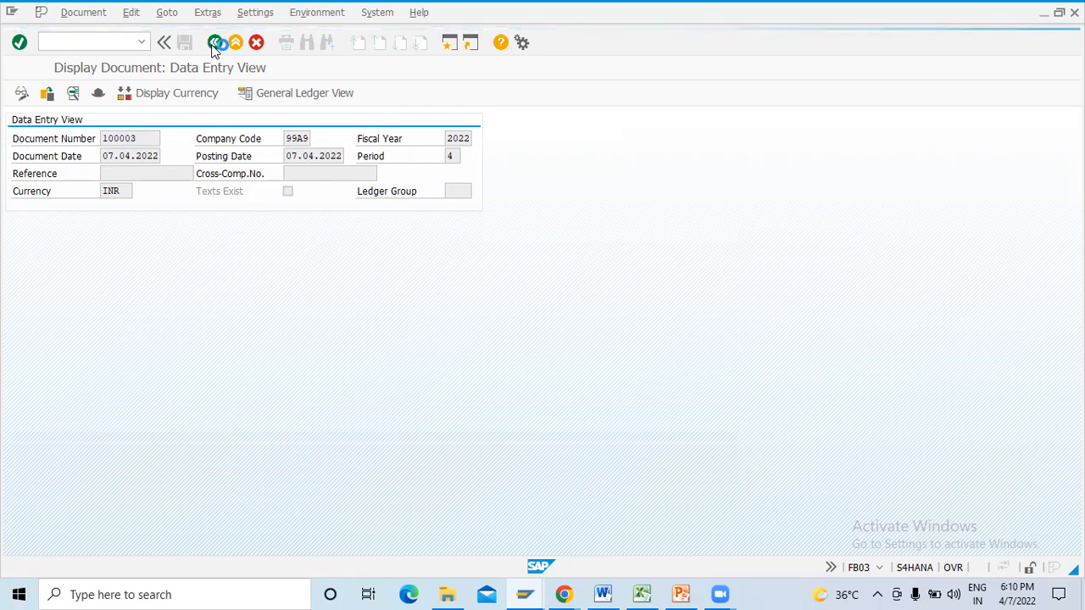
- Stop the stalled document display transaction to get back to SAP Easy Access
click(12, 17)
click(76, 157)
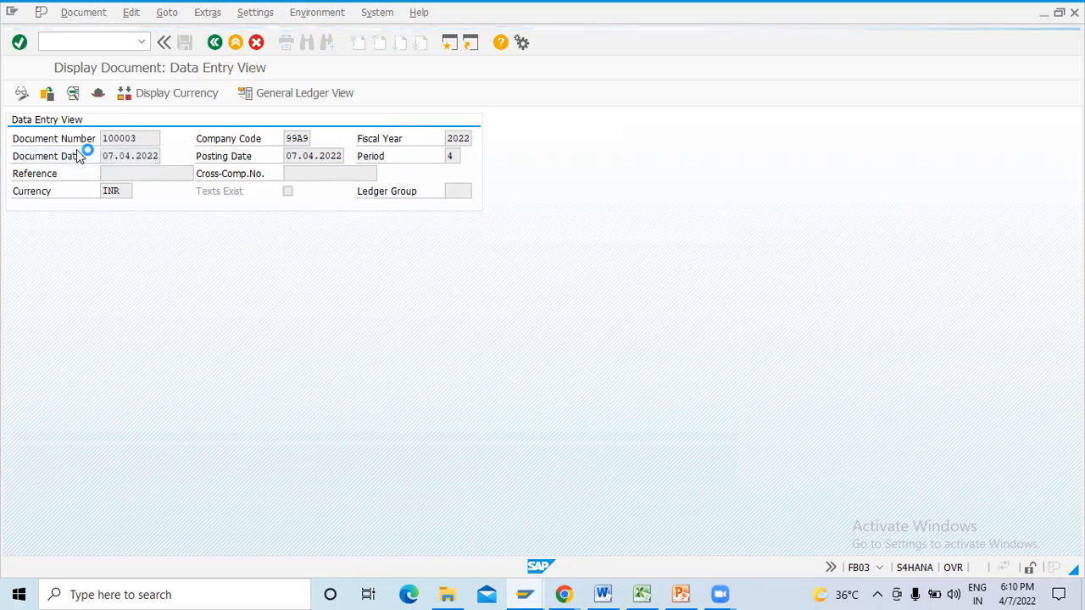
click(12, 17)
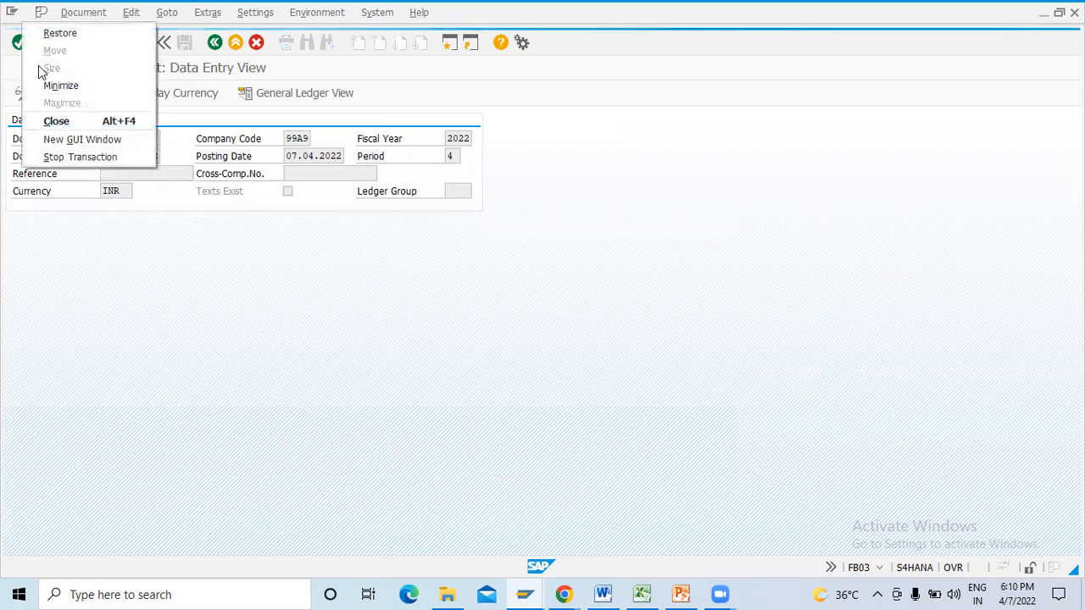
click(101, 157)
click(12, 13)
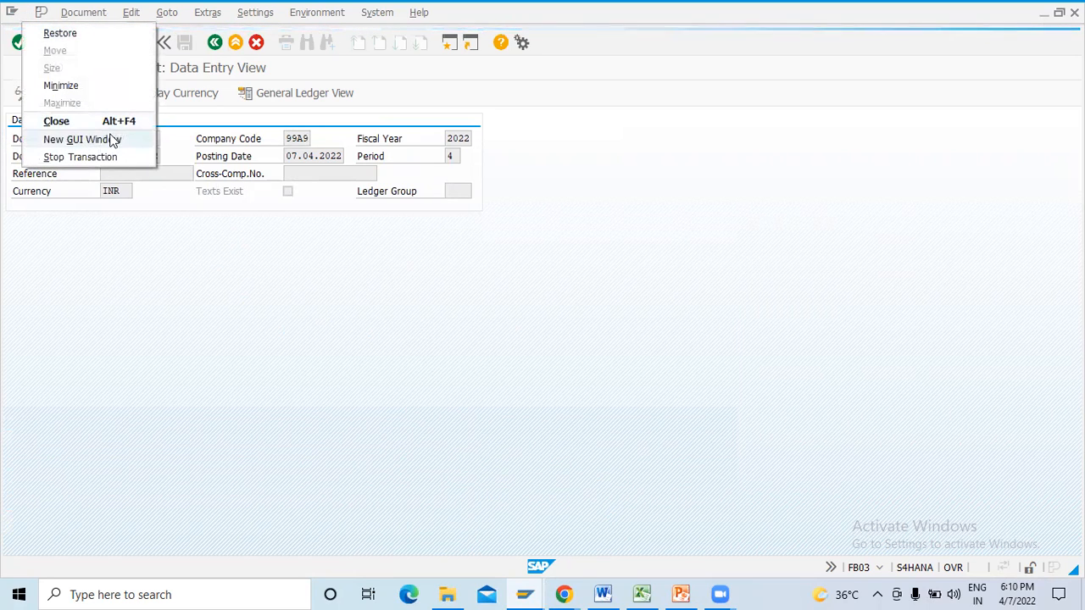
click(117, 124)
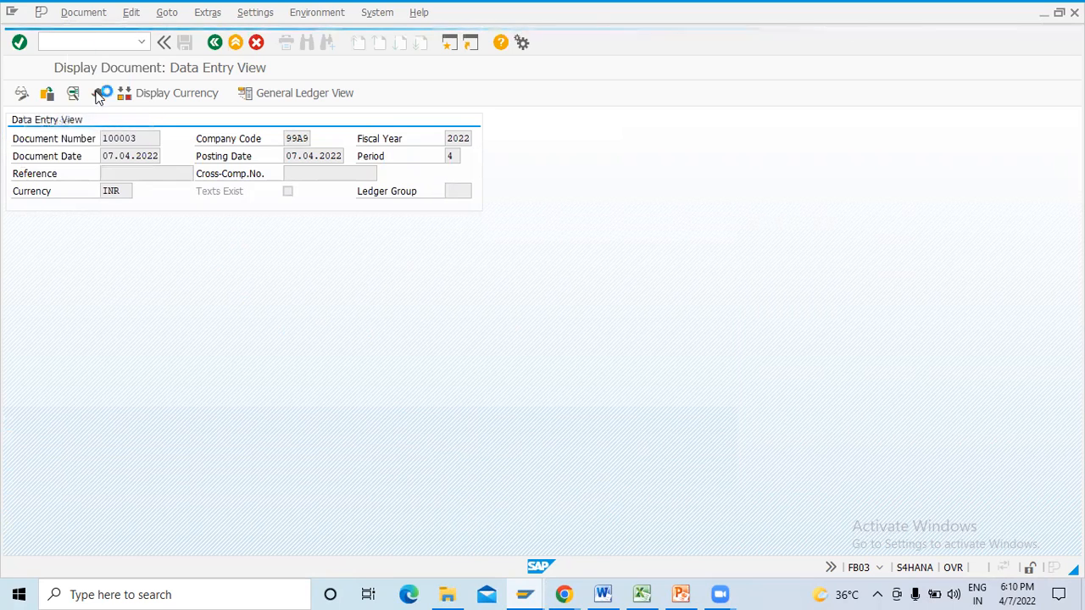
click(12, 14)
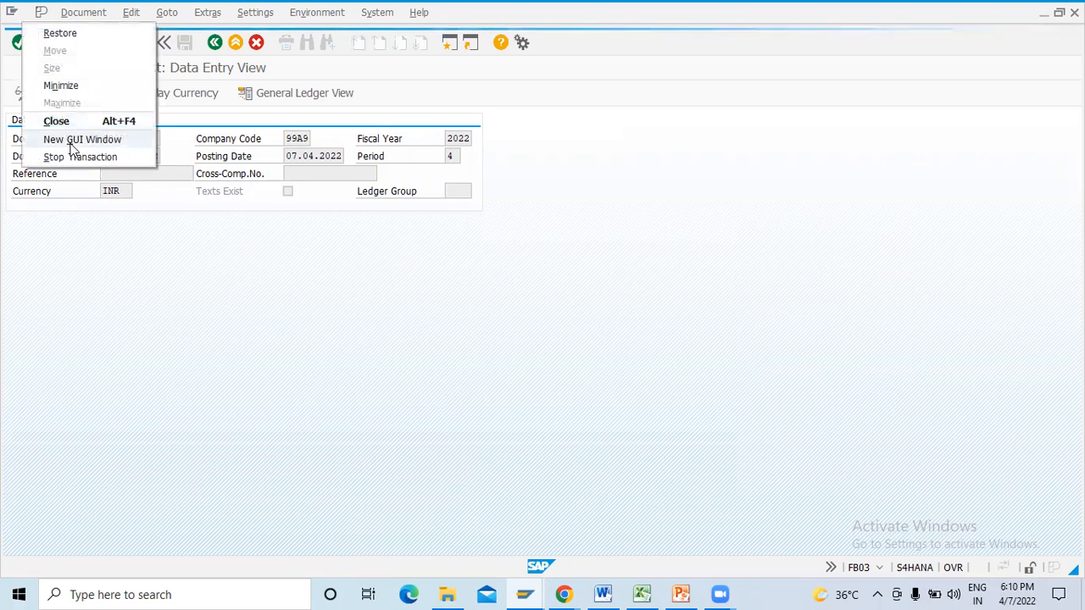
click(78, 157)
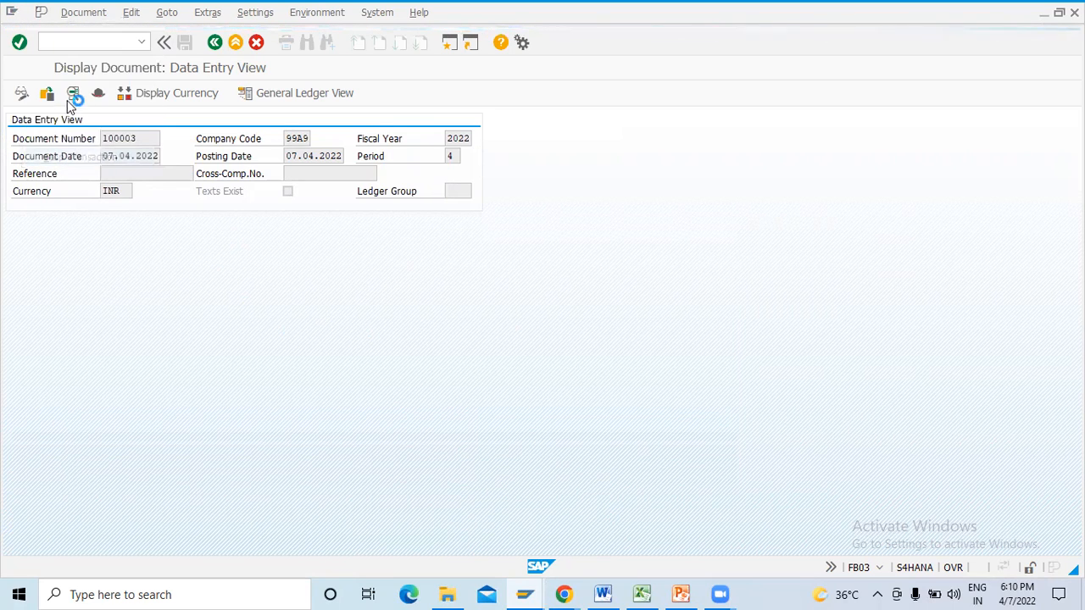
click(12, 13)
click(100, 158)
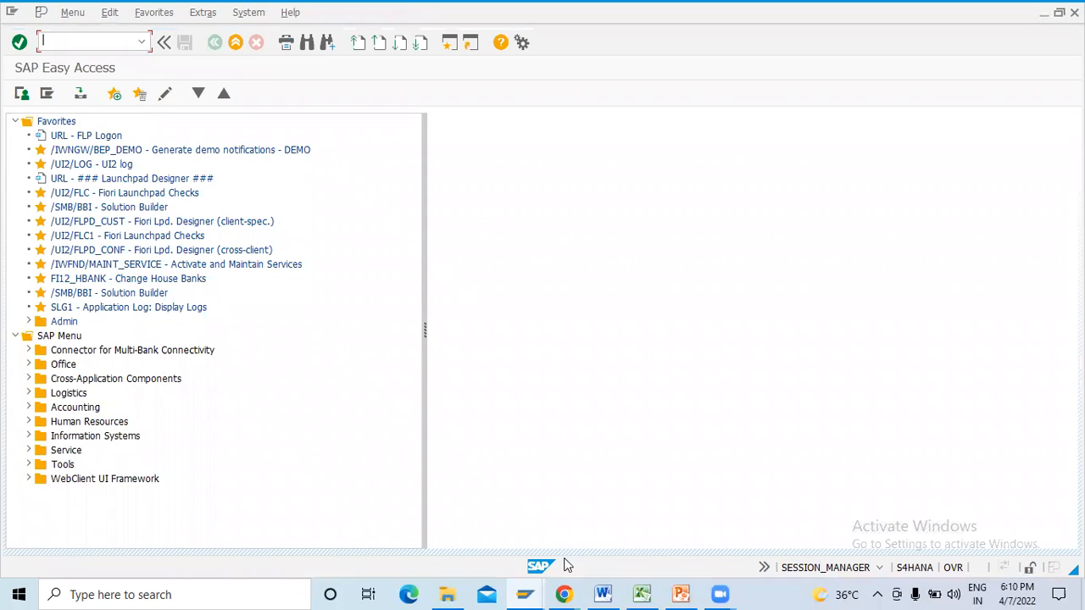
- Start incoming invoice entry with transaction MIRO
click(548, 528)
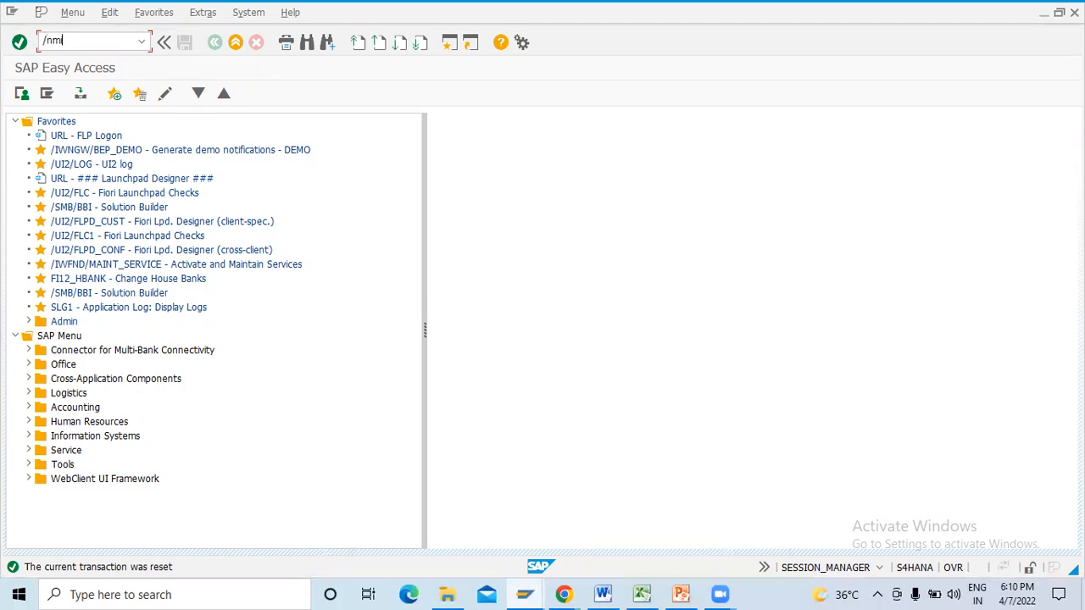
text(/nmiro)
key(Return)
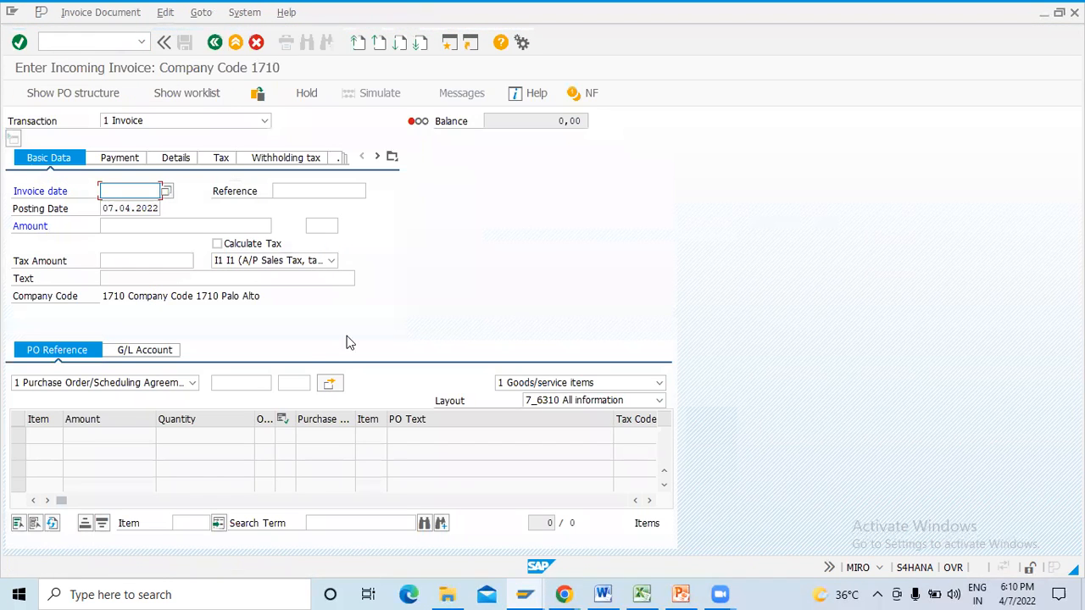
- Try to load the purchase order into an invoice dated 06.04.2022 with reference 1234 under company code 1710
click(262, 383)
key(ctrl+v)
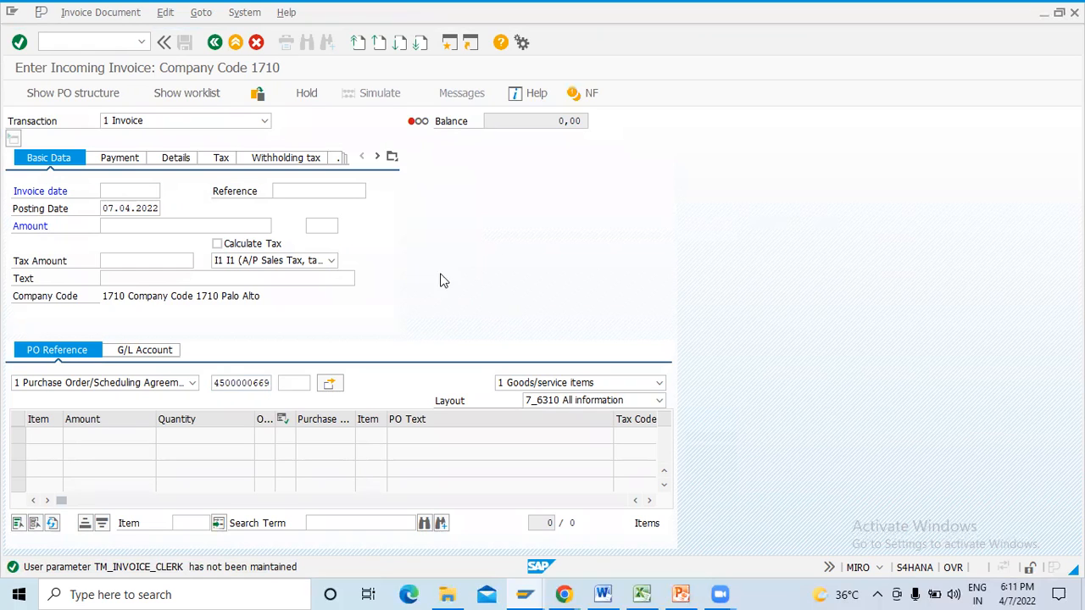
key(Return)
key(Down)
key(Return)
key(Return)
text(1234)
key(Return)
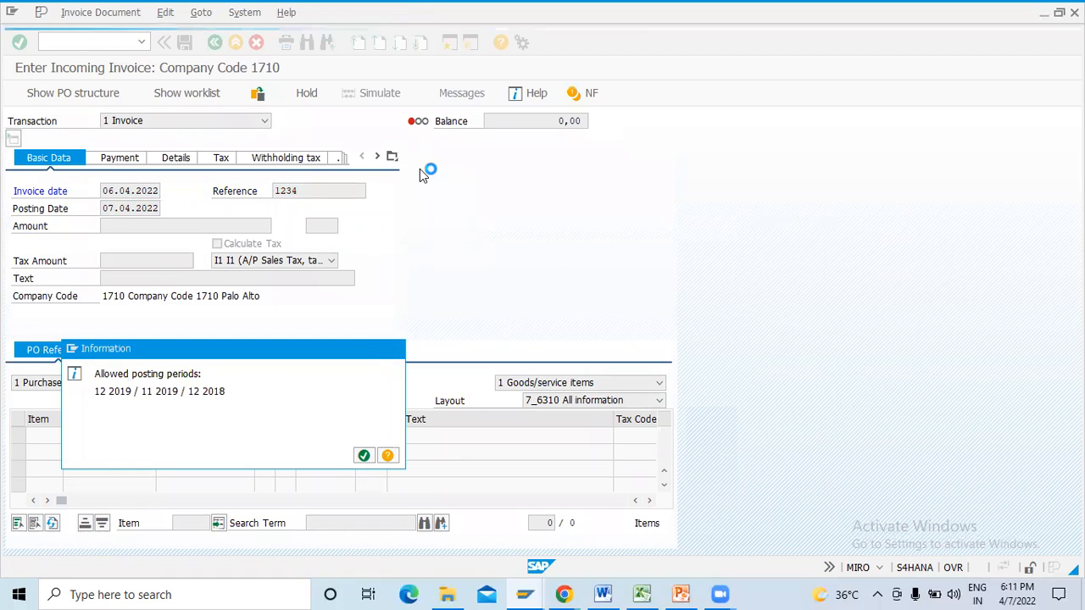
key(Return)
click(400, 245)
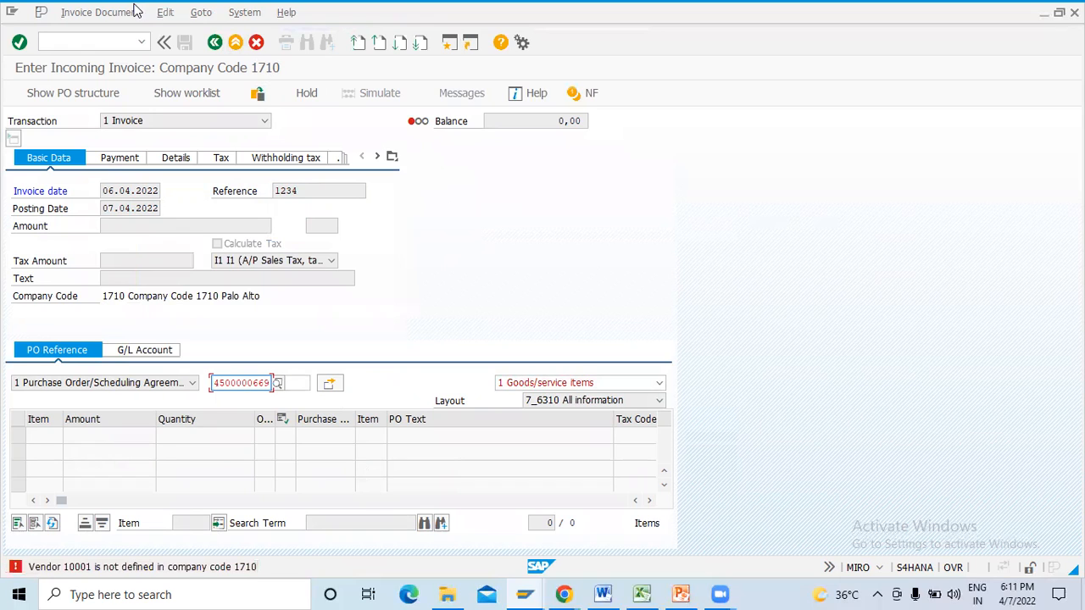
- Switch the incoming invoice to company code 99A9
click(162, 14)
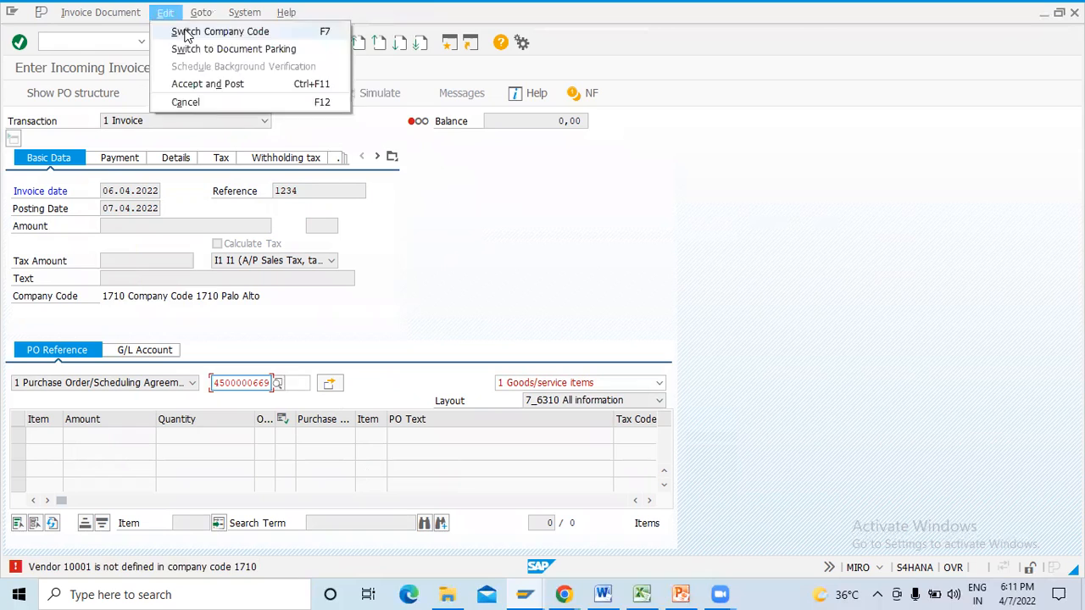
click(186, 33)
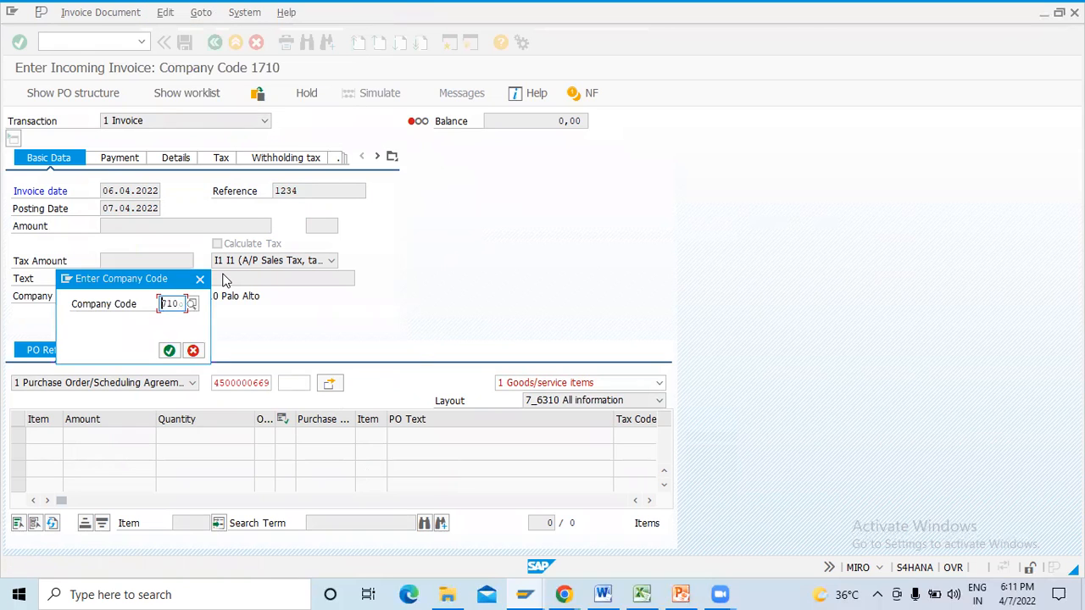
text(999A)
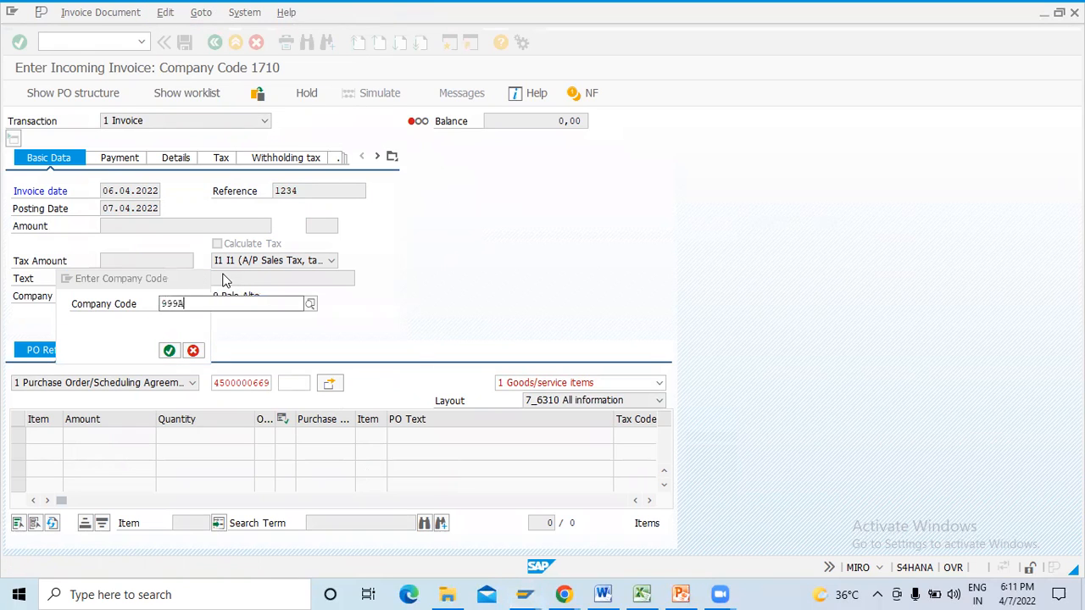
key(Return)
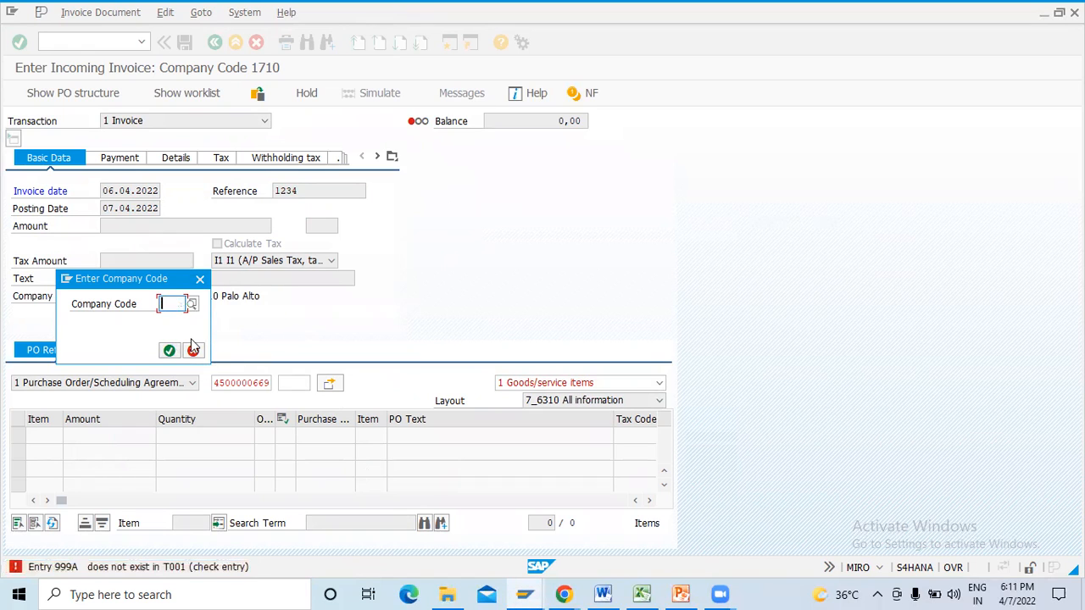
text(99a9)
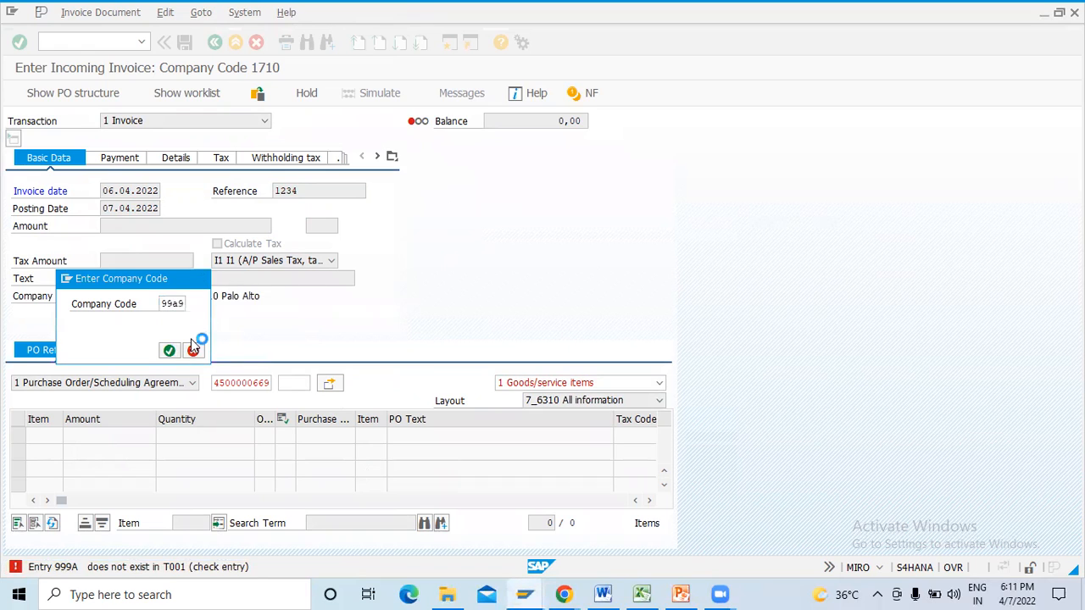
key(Return)
- Set the invoice date to 07.04.2022 and the reference to 1234
key(space)
key(BackSpace)
key(BackSpace)
text(0)
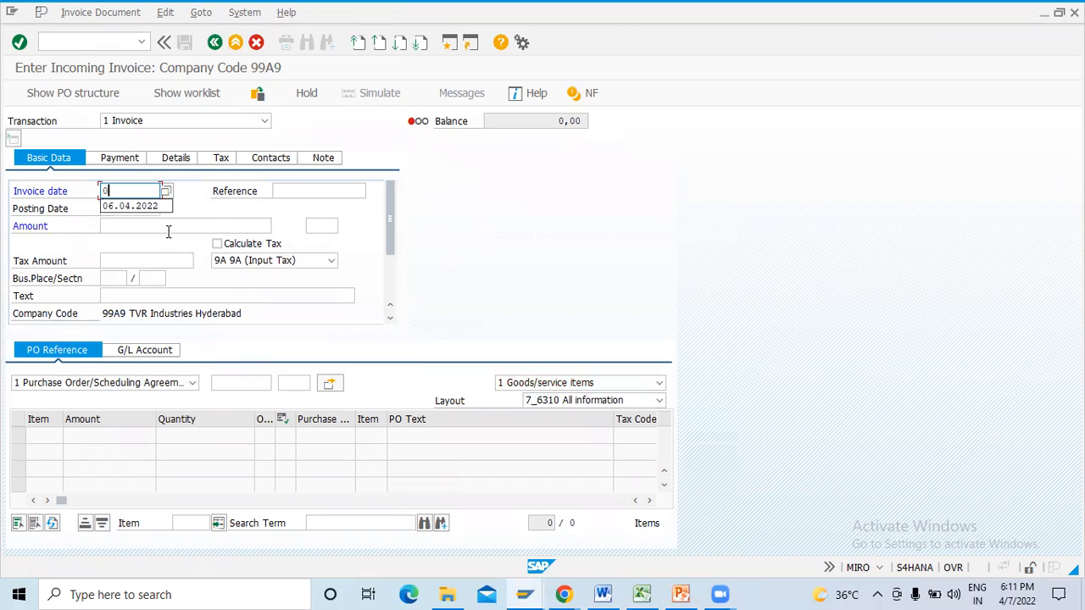
key(Down)
key(Return)
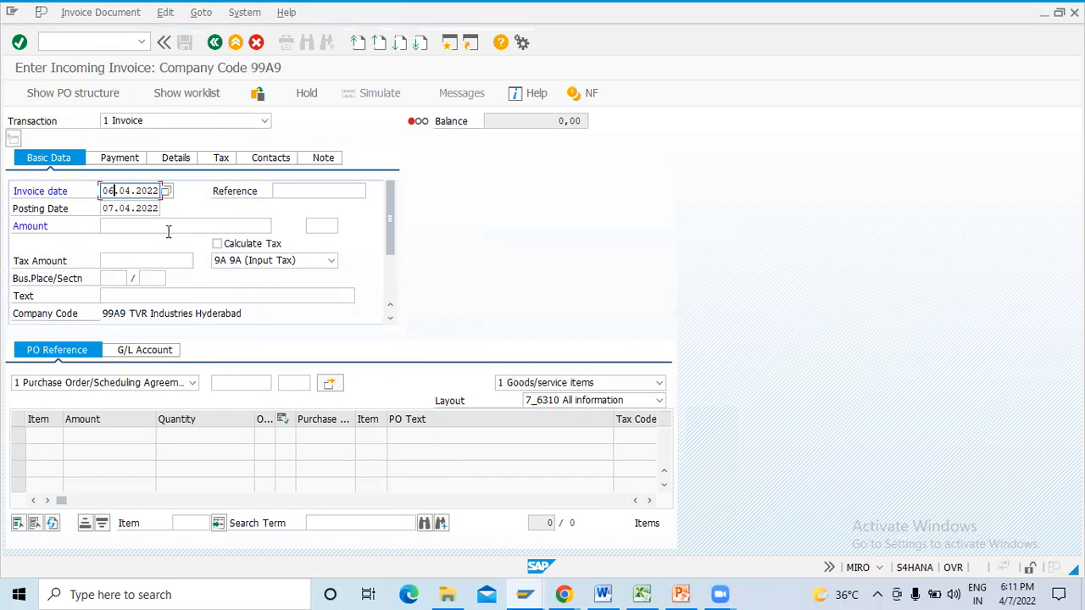
key(Tab)
text(1234)
key(Return)
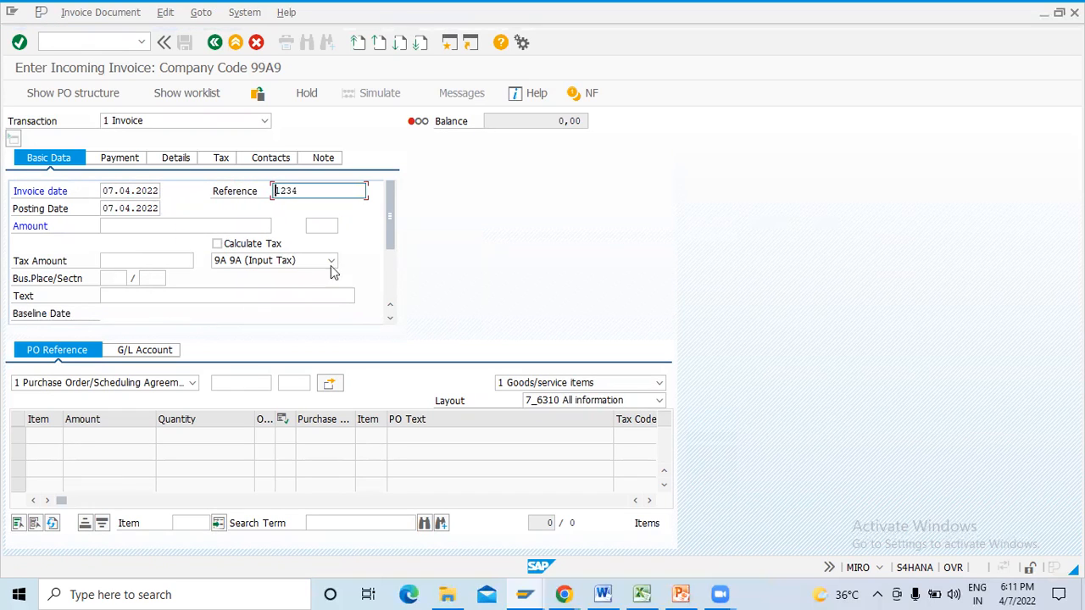
- Load the purchase order's item into the invoice by its PO number and try to narrow the PO Text column
click(253, 385)
key(space)
key(Down)
key(Return)
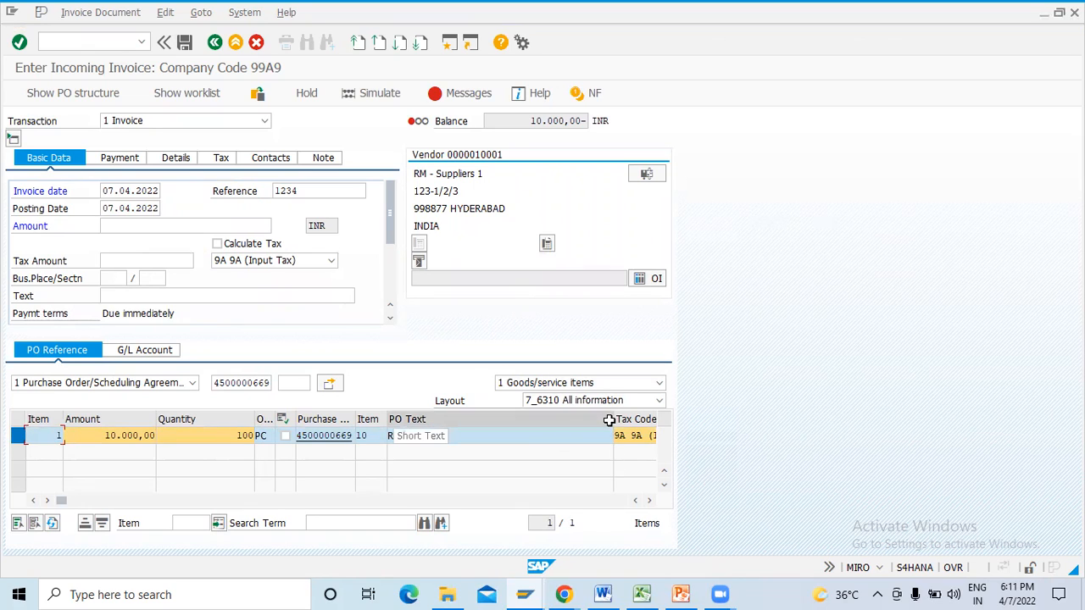
click(559, 419)
drag(612, 422, 487, 423)
- Turn on automatic tax calculation and set the invoice amount to 11000 INR
click(263, 245)
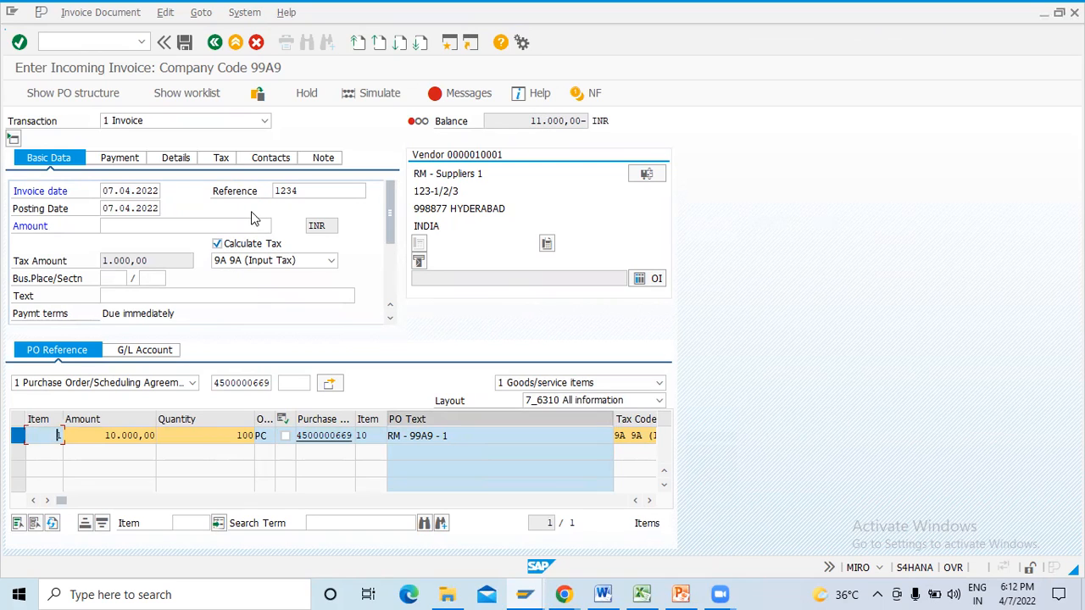
click(211, 223)
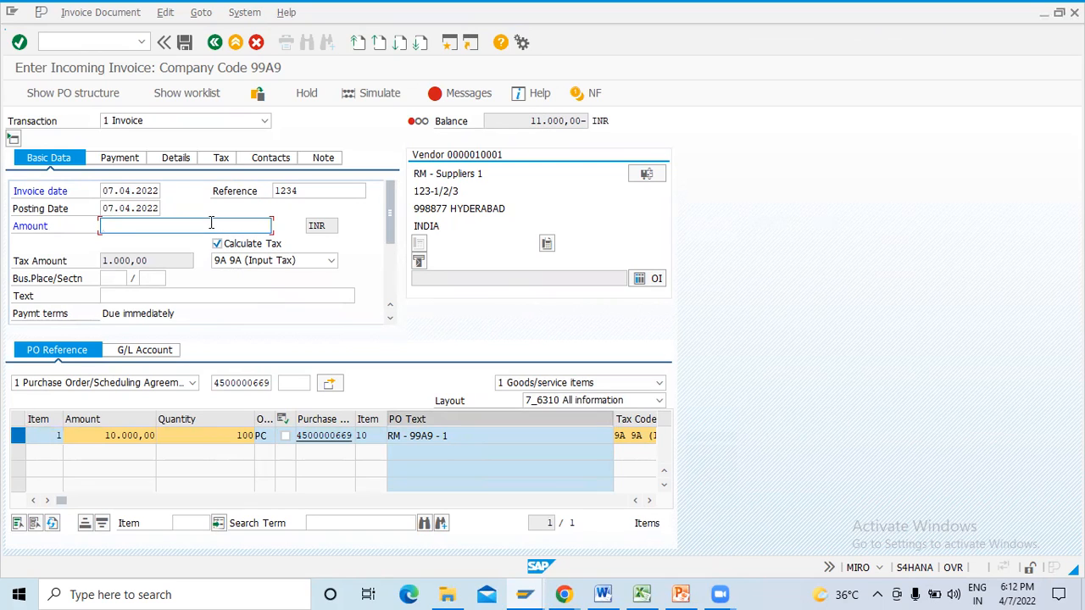
text(1)
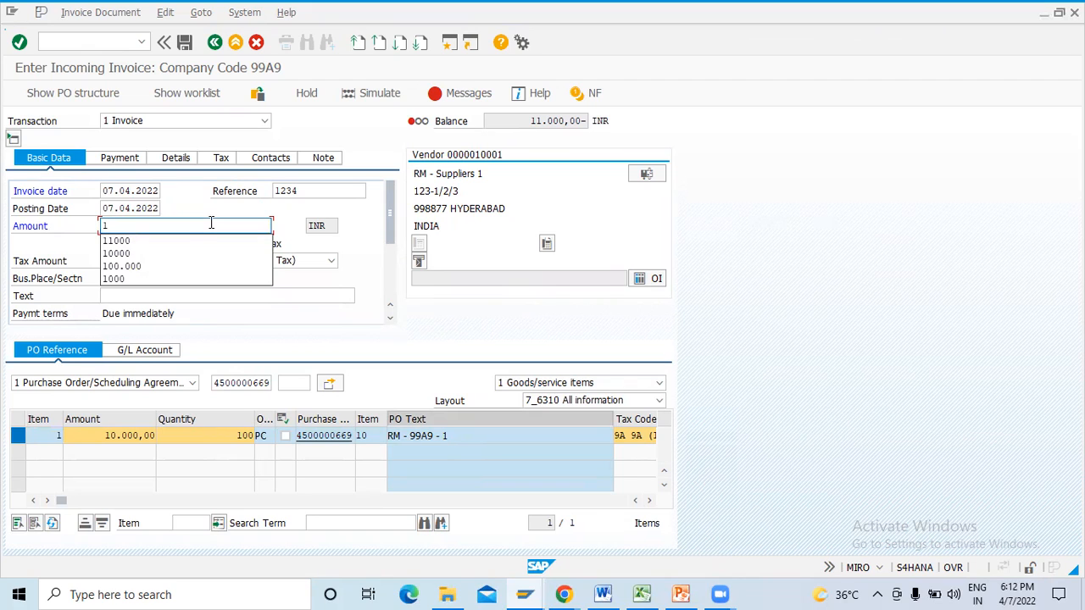
text(1000)
key(Return)
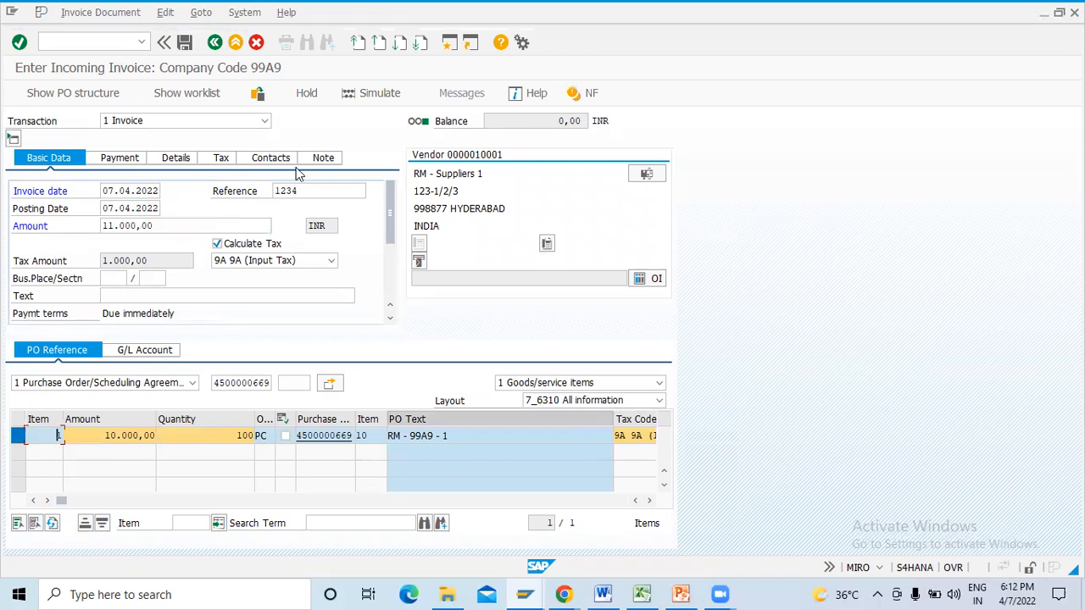
- Simulate the invoice to check its supplier, GR/IR, CGST and SGST lines, and post it
double_click(570, 121)
click(419, 125)
click(384, 98)
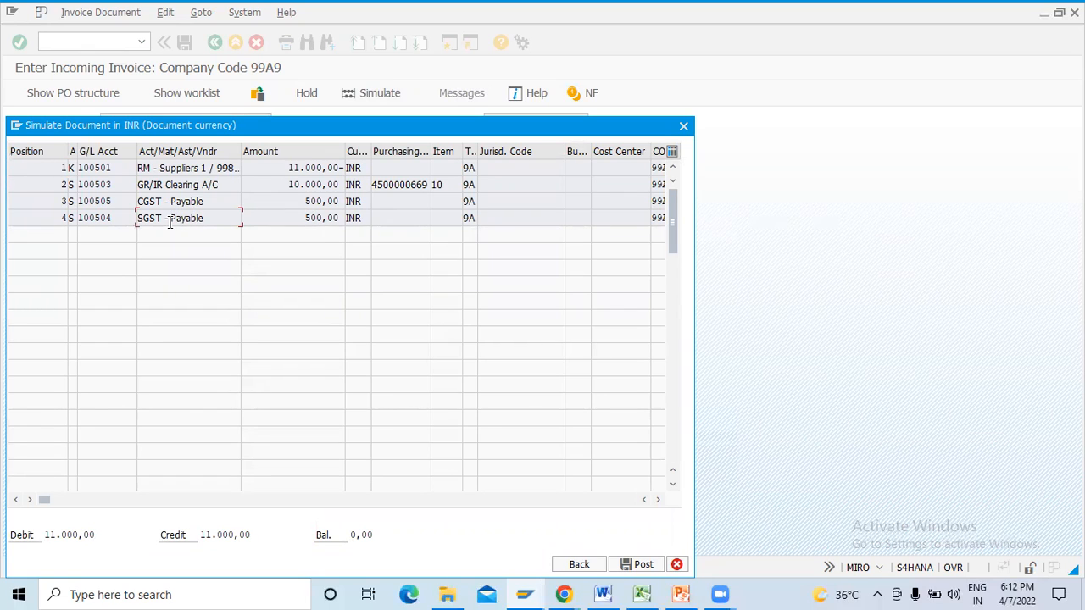
click(647, 565)
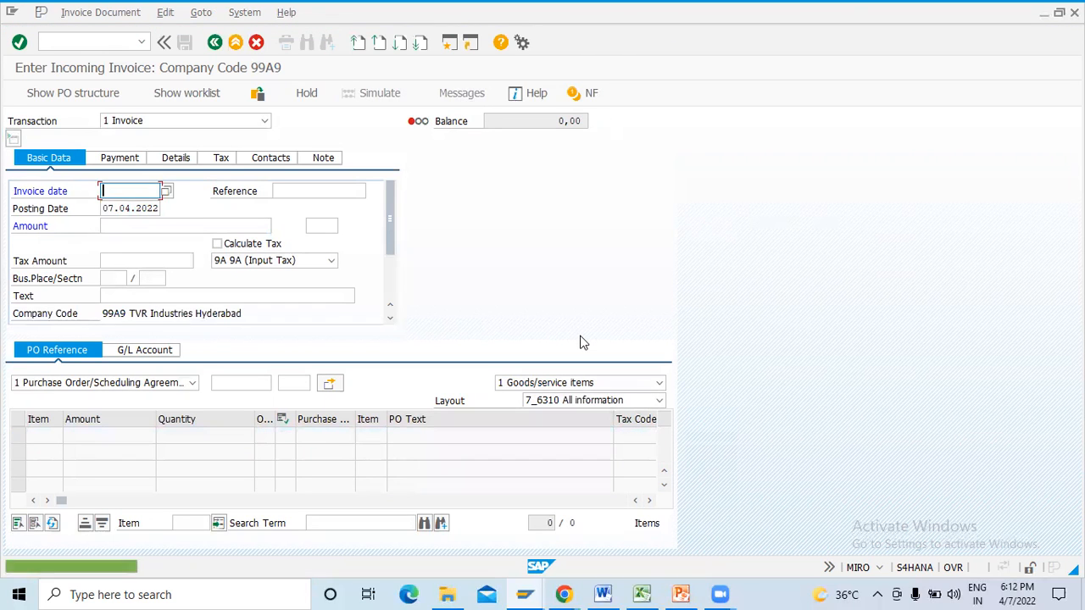
- Display the posted invoice's accounting document and widen its Transaction column to fit
click(79, 12)
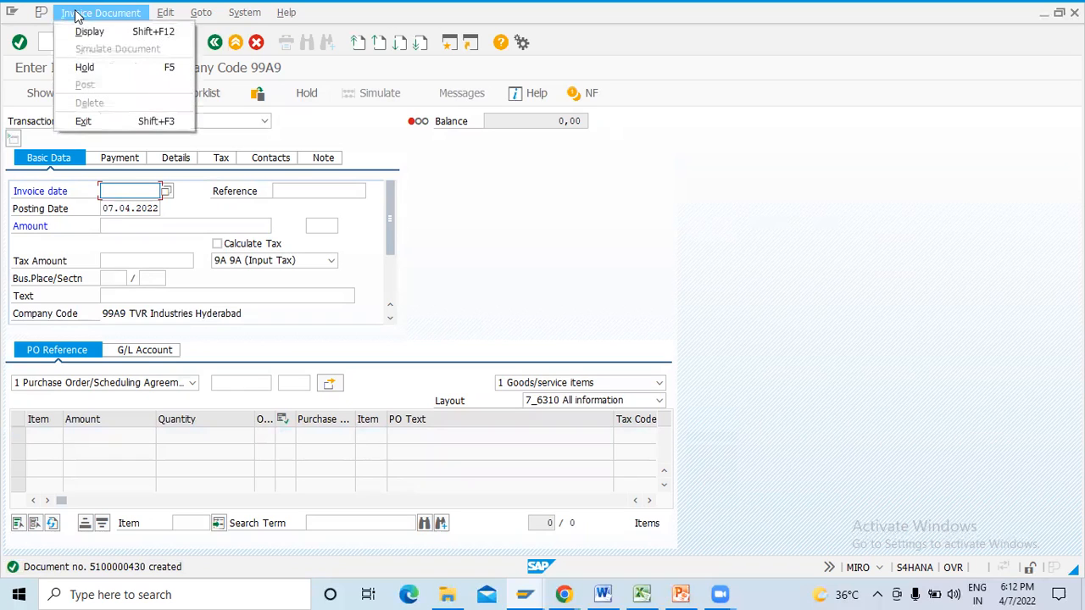
click(90, 32)
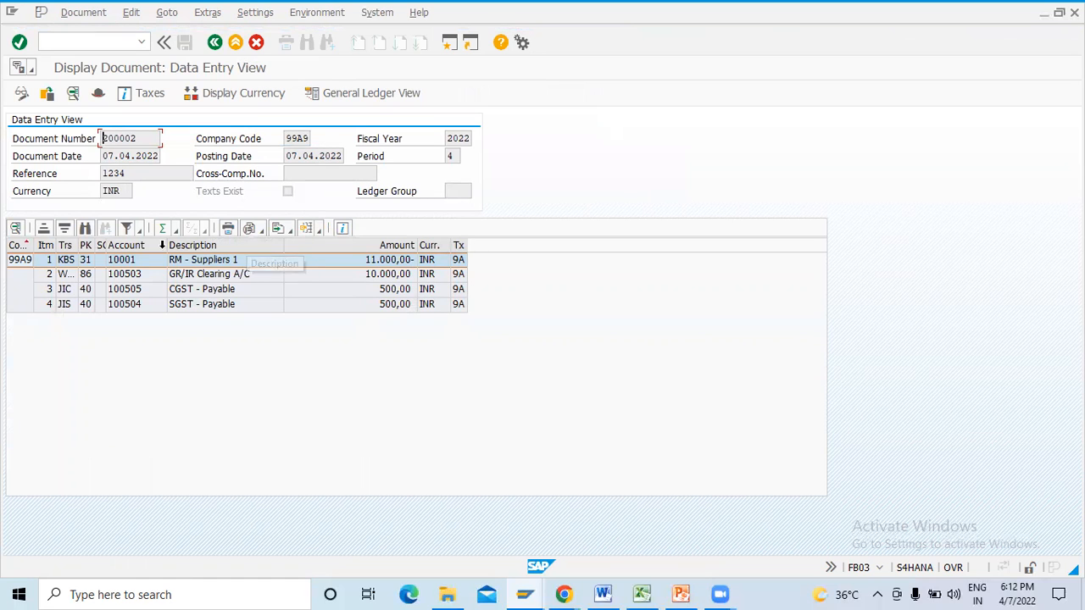
double_click(82, 245)
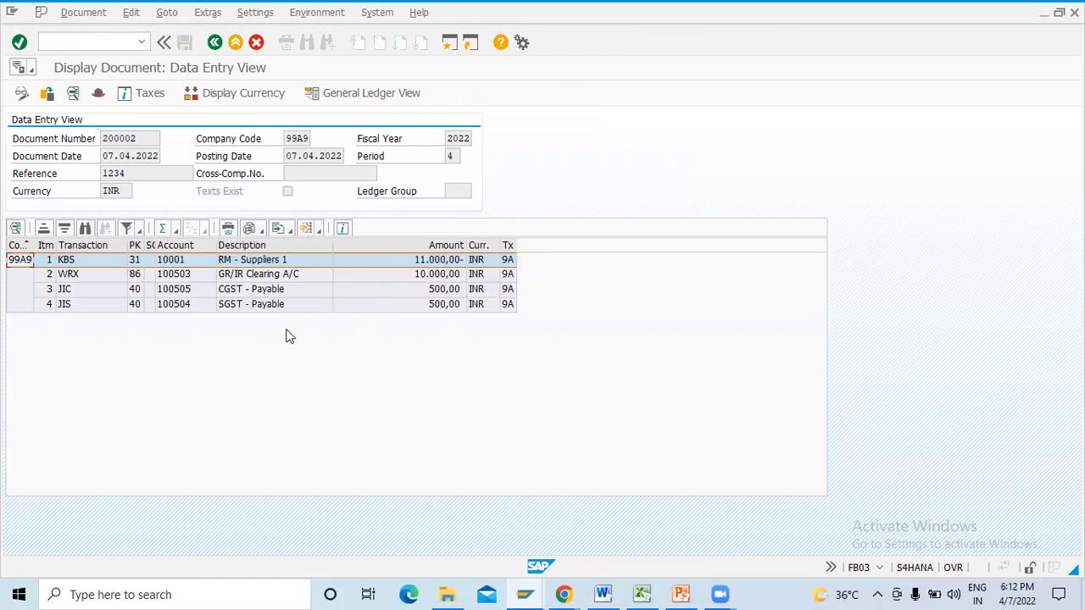
- Examine the supplier, GR/IR Clearing, CGST and SGST lines of the accounting document, including their amounts and transaction keys
click(418, 281)
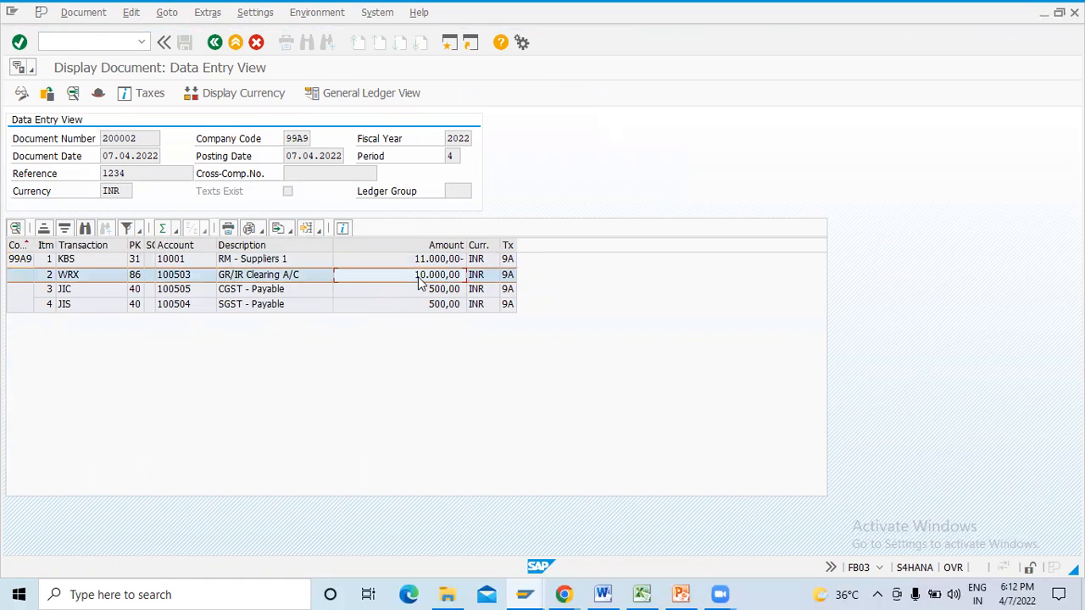
click(408, 268)
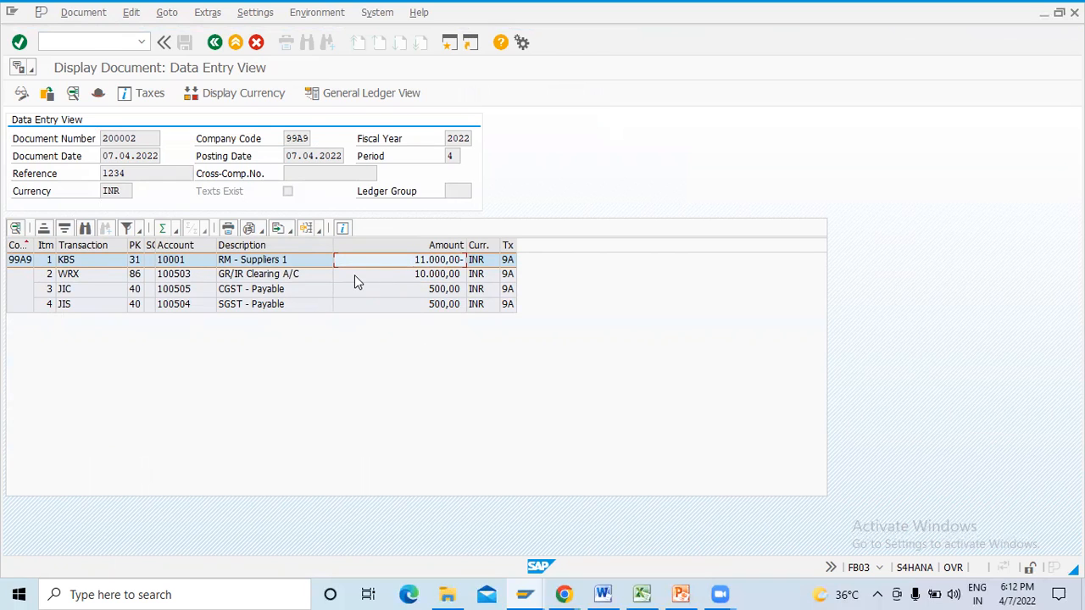
click(305, 275)
click(294, 289)
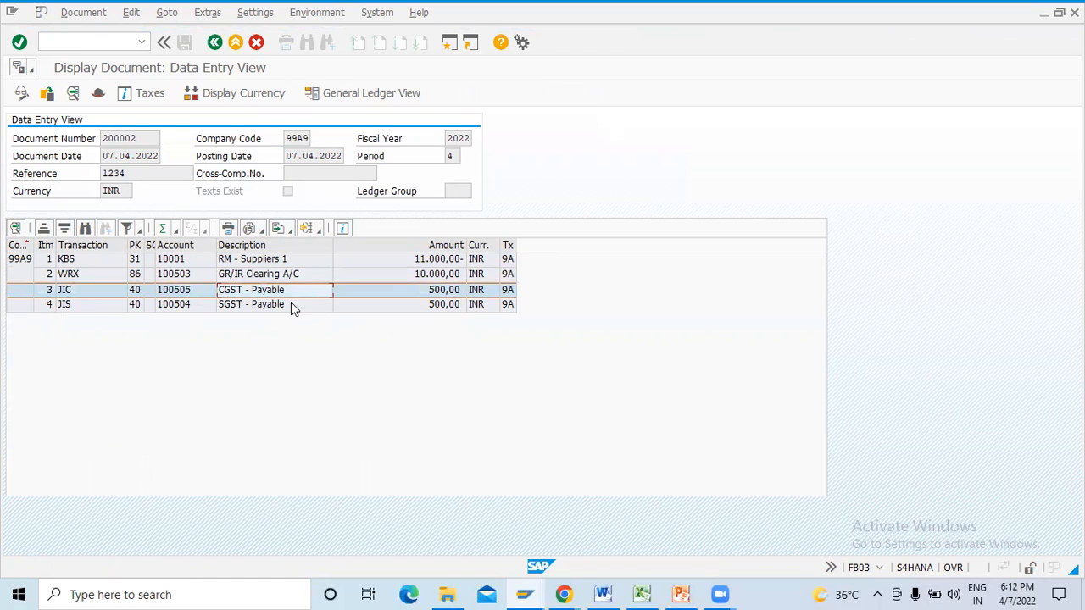
click(289, 306)
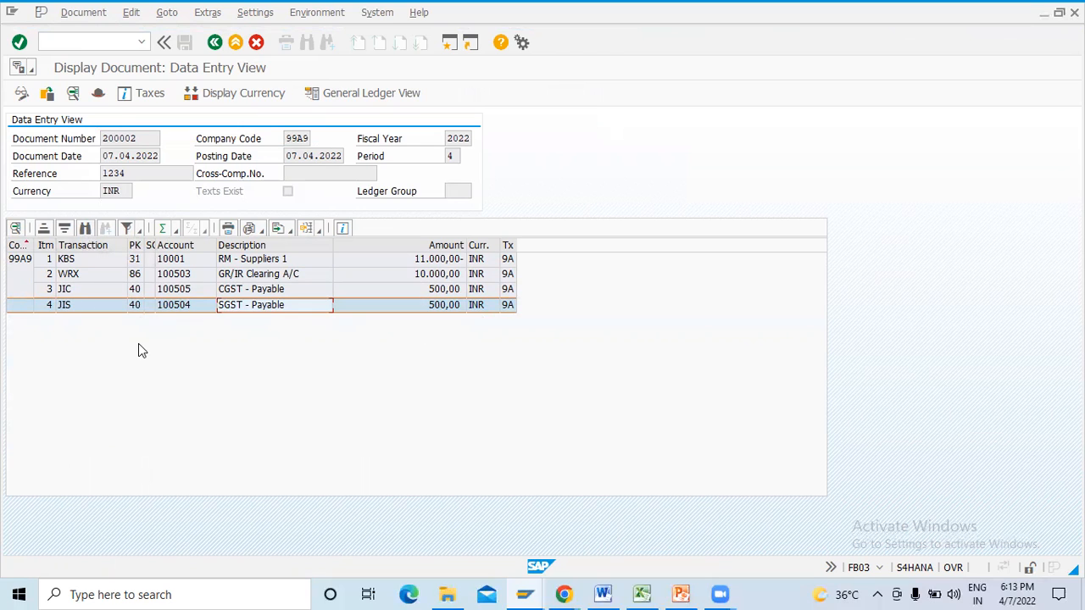
click(110, 261)
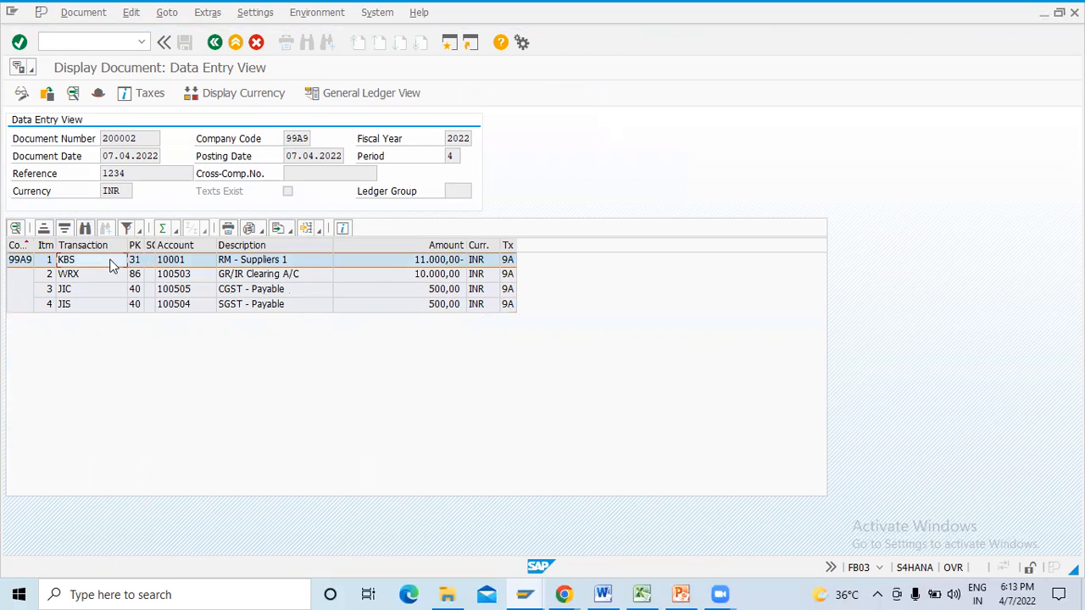
- Compare each line's transaction key in the invoice document with its supplier, GR/IR Clearing, CGST or SGST account
click(415, 262)
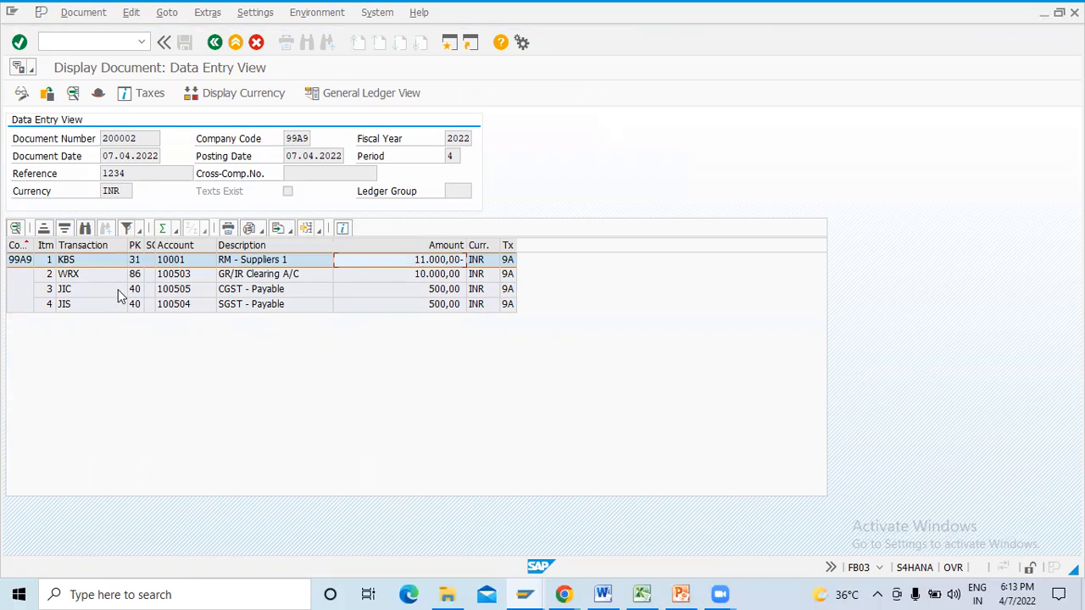
click(97, 280)
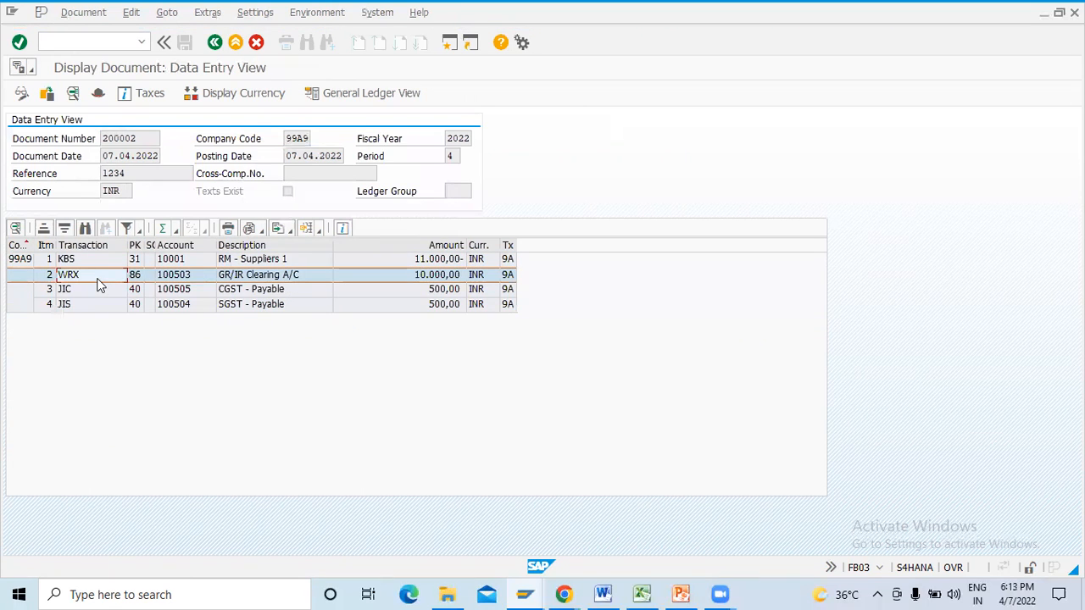
click(101, 259)
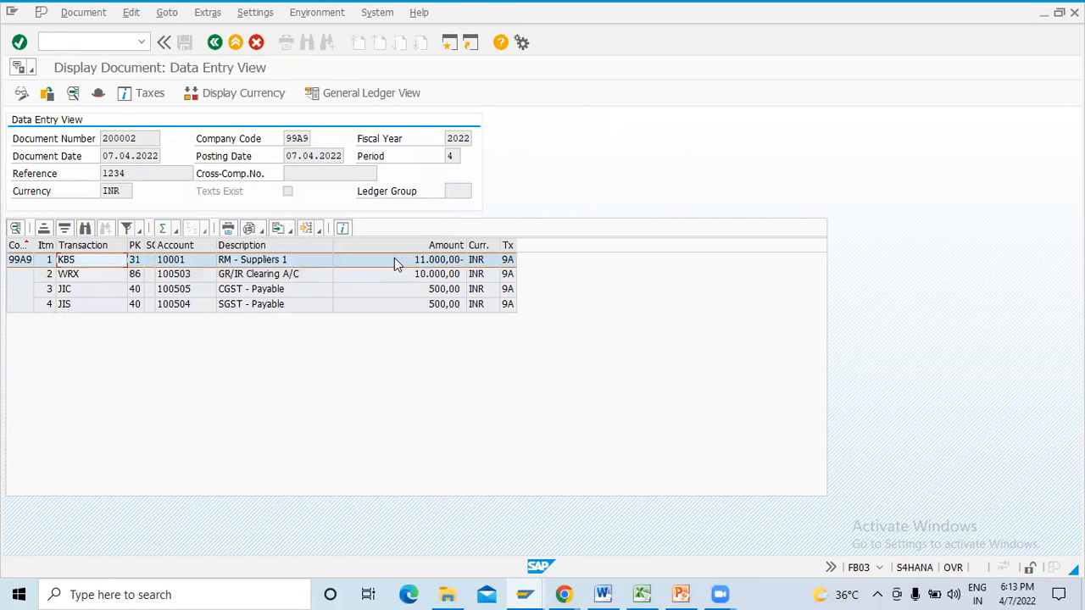
click(81, 274)
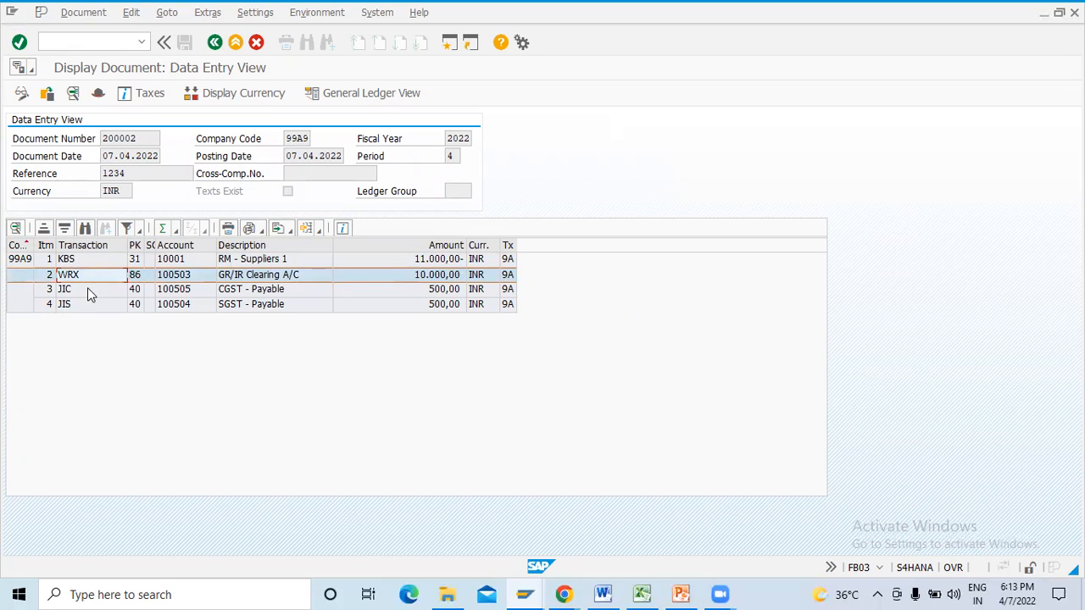
click(88, 288)
click(94, 305)
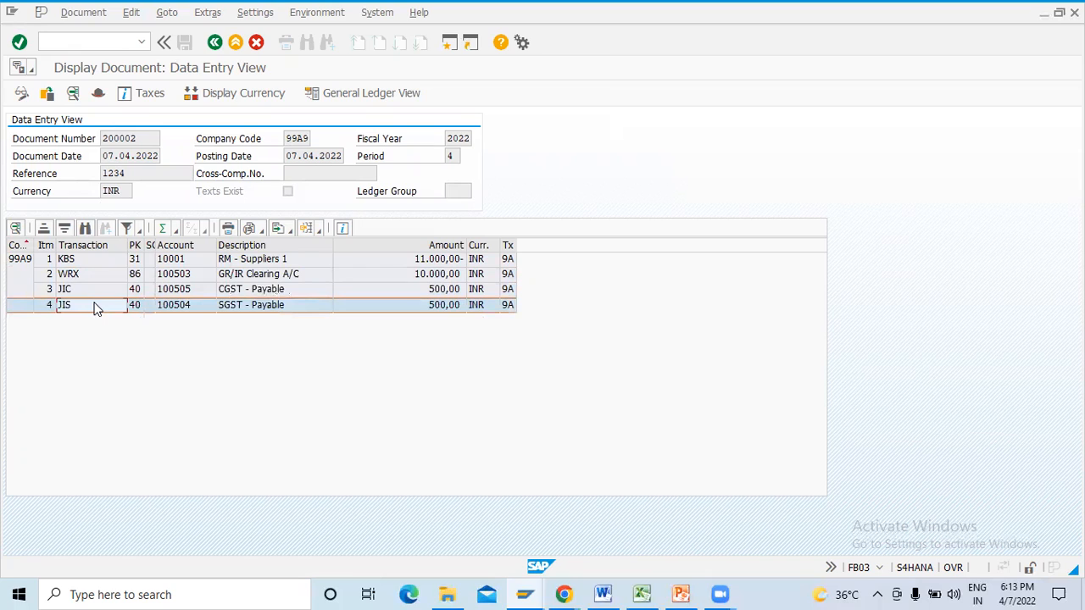
click(293, 292)
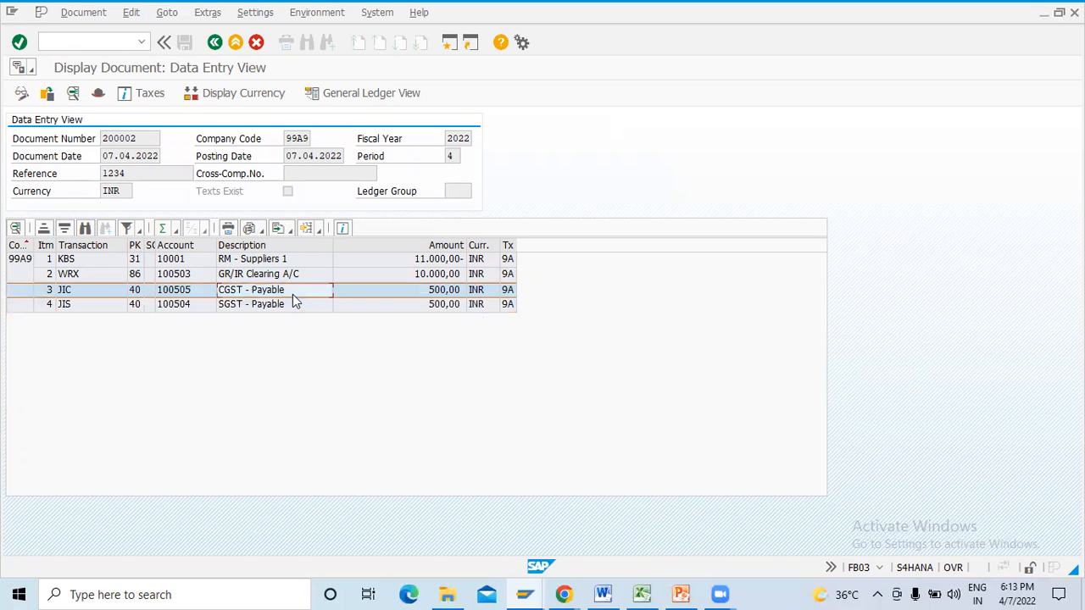
click(286, 305)
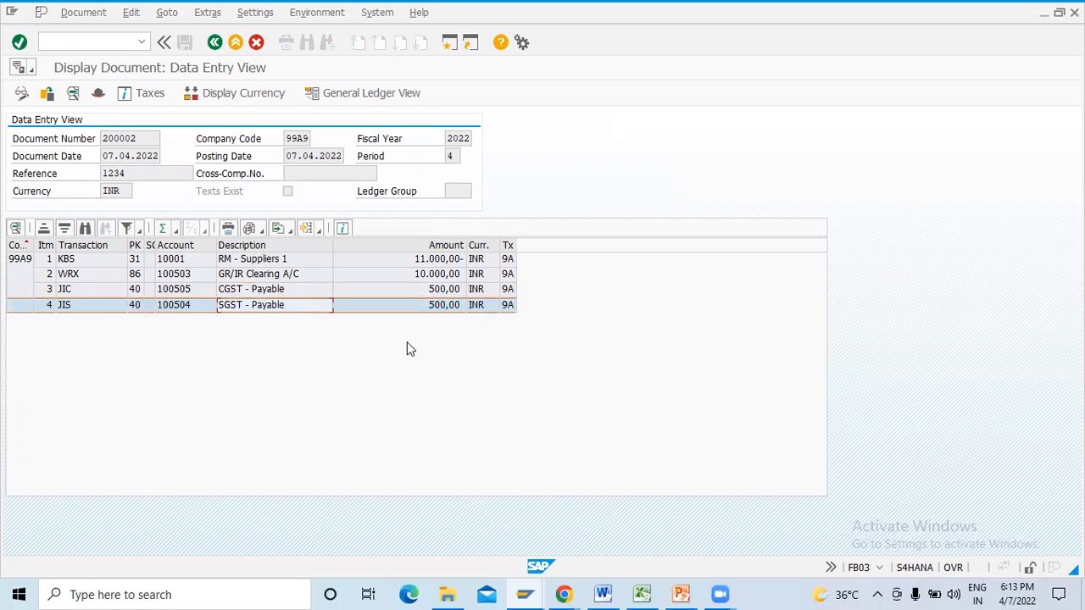